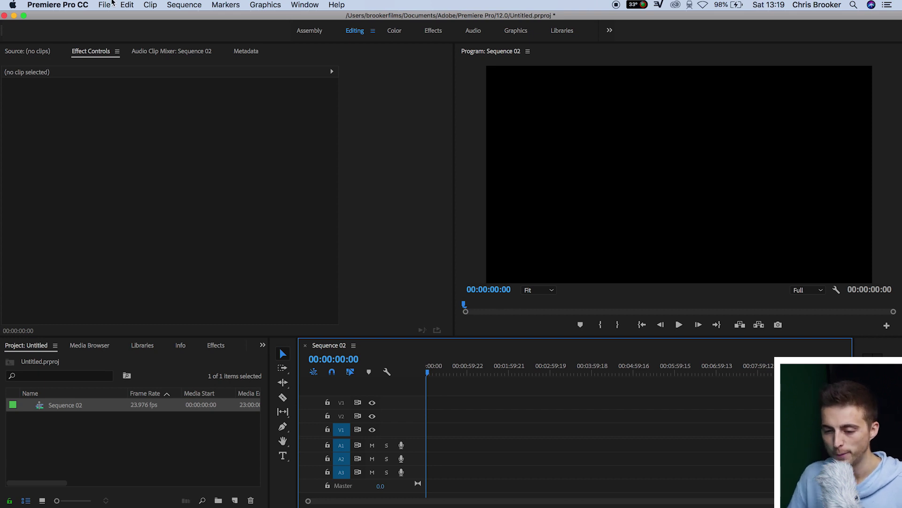
Step: Create a new legacy title with default settings and enter the text WORD 1 in it
{"action": "left_click", "coordinate": [104, 5]}
{"action": "mouse_move", "coordinate": [122, 18]}
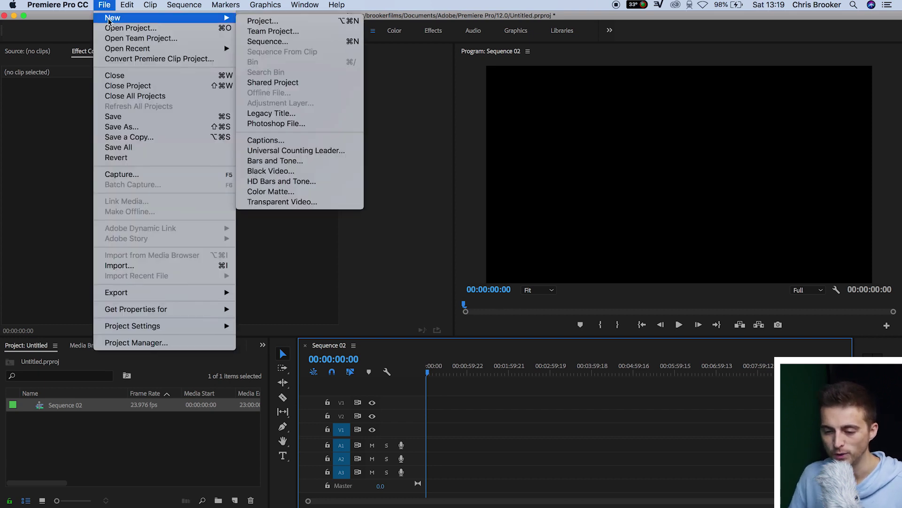
{"action": "left_click", "coordinate": [275, 114]}
{"action": "left_click", "coordinate": [535, 325]}
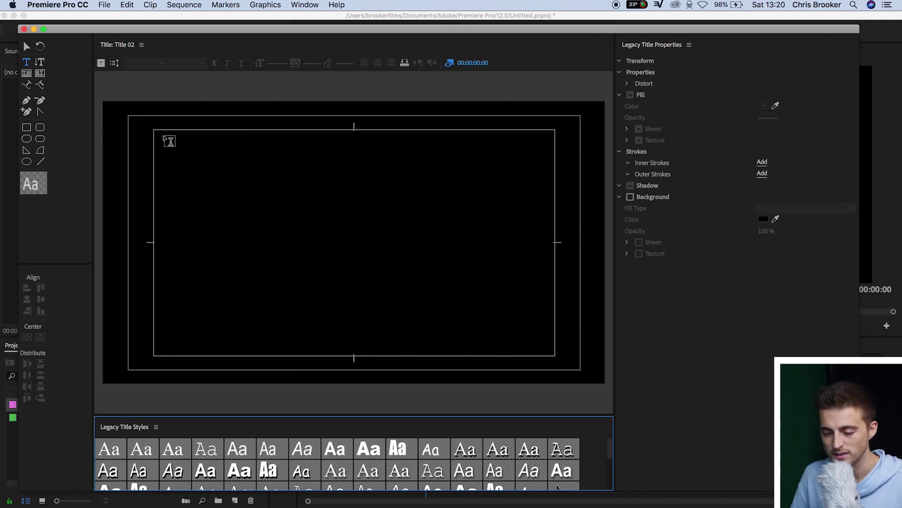
{"action": "left_click", "coordinate": [243, 201]}
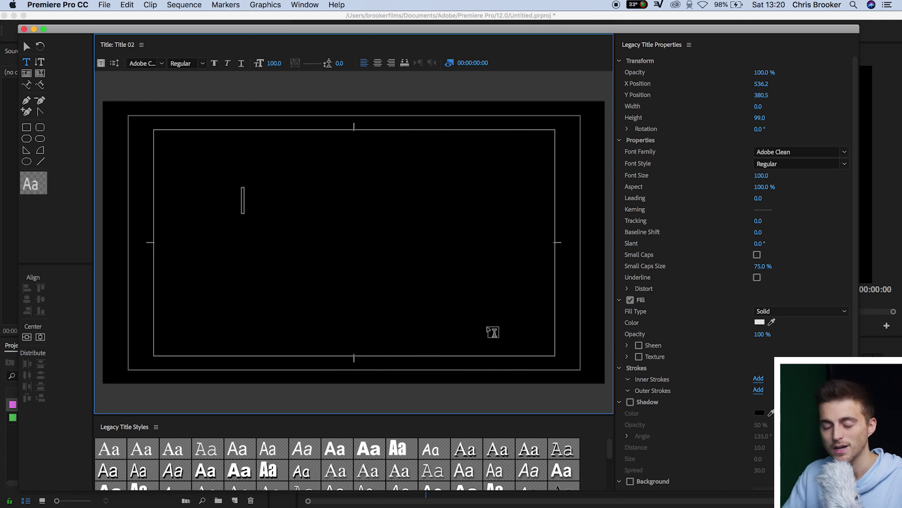
{"action": "type", "text": "WO"}
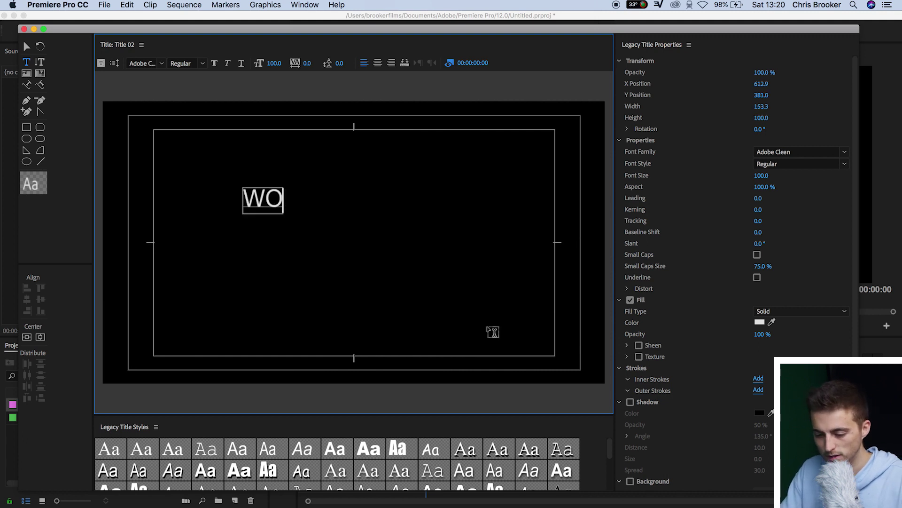
{"action": "type", "text": "RD 1"}
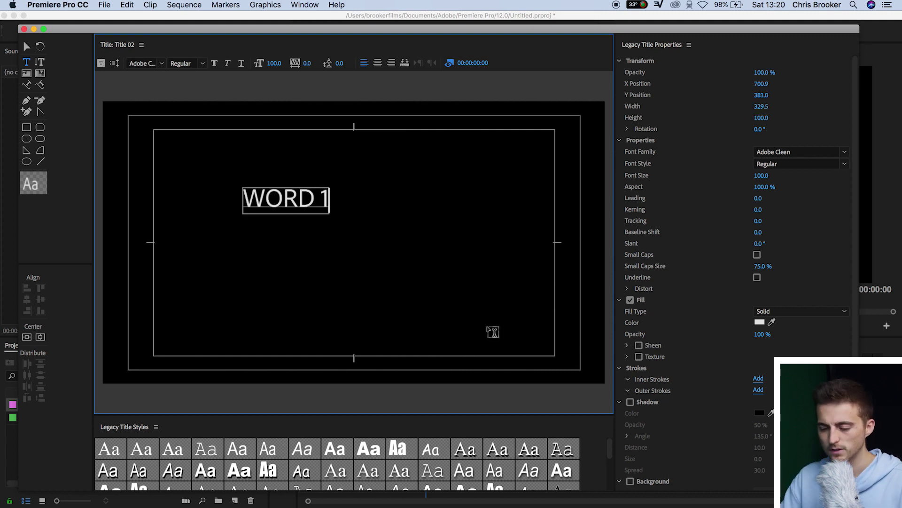
Step: Format the WORD 1 text in Avenir Black at font size 197
{"action": "key", "text": "super+a"}
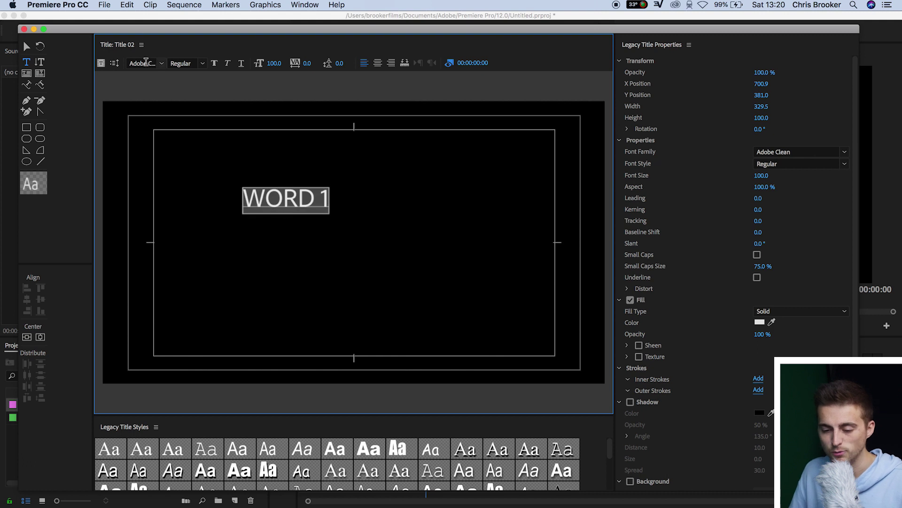
{"action": "left_click", "coordinate": [133, 63]}
{"action": "type", "text": "Avenir"}
{"action": "key", "text": "Return"}
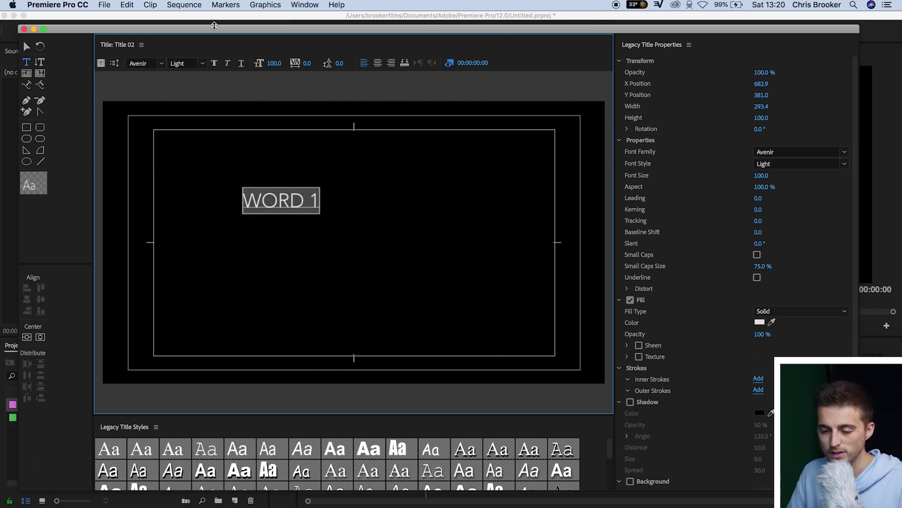
{"action": "left_click", "coordinate": [216, 65]}
{"action": "left_click_drag", "start_coordinate": [278, 65], "coordinate": [324, 65]}
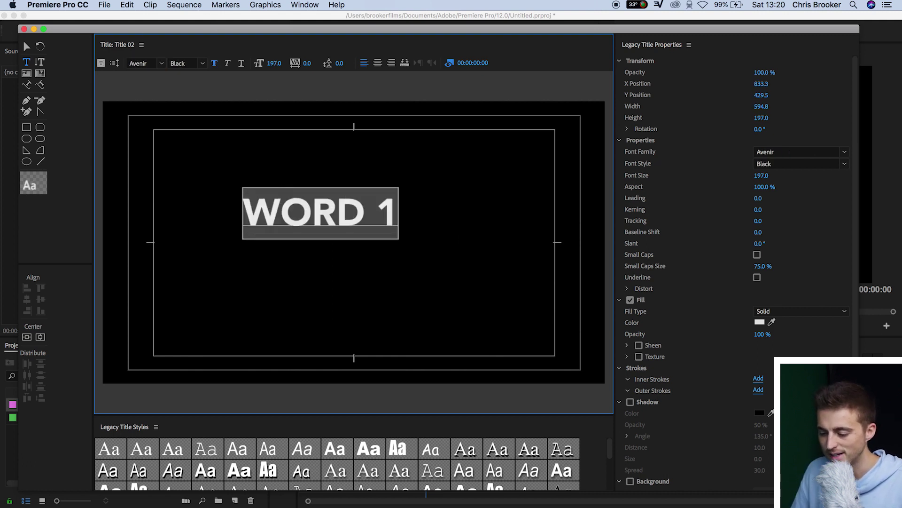
Step: Fill the WORD 1 text with pure white (FFFFFF), centre it horizontally and vertically, and close the title
{"action": "left_click", "coordinate": [759, 322]}
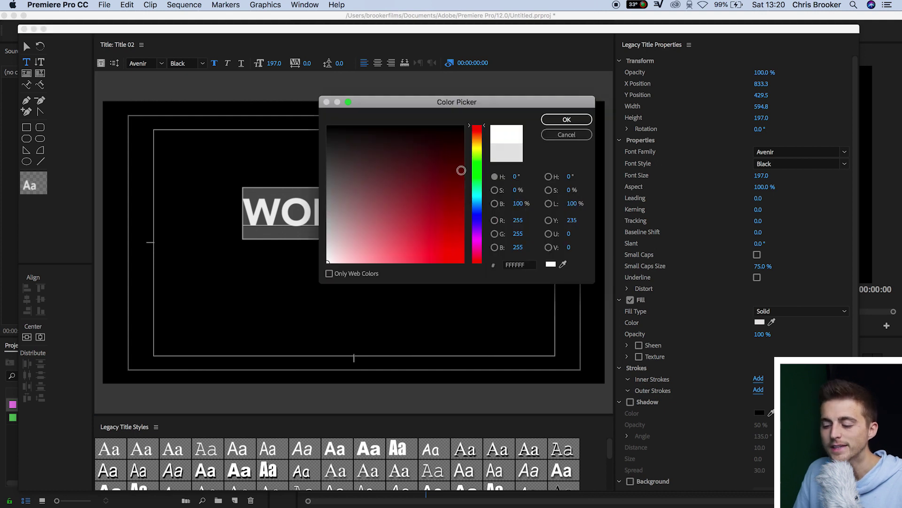
{"action": "left_click", "coordinate": [588, 119]}
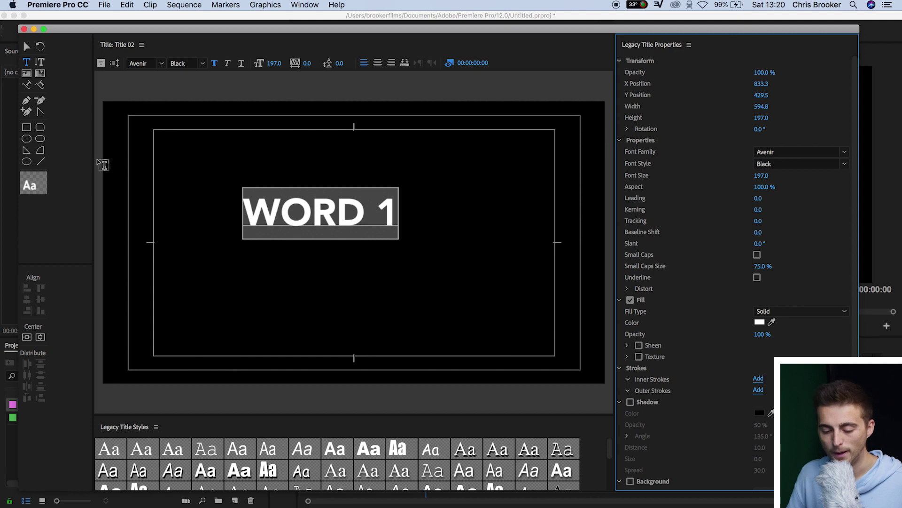
{"action": "left_click", "coordinate": [27, 337]}
{"action": "left_click", "coordinate": [40, 337]}
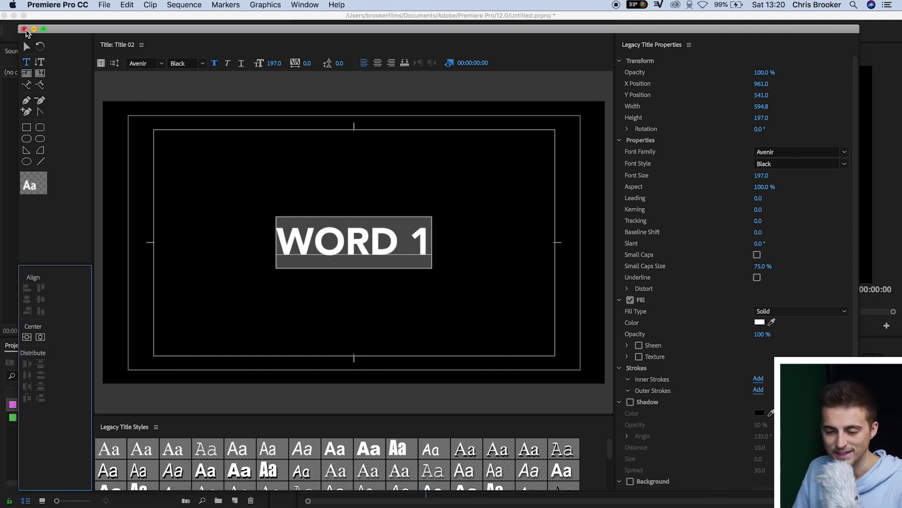
{"action": "left_click", "coordinate": [24, 29]}
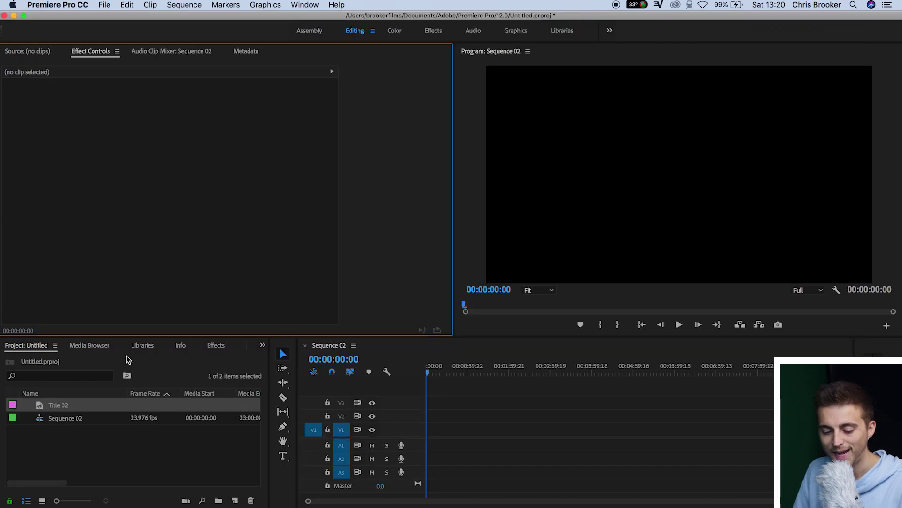
Step: Place the WORD 1 title at the start of video track V1 and move the playhead past its end
{"action": "left_click_drag", "start_coordinate": [65, 406], "coordinate": [400, 432]}
{"action": "key", "text": "backslash"}
{"action": "left_click_drag", "start_coordinate": [519, 371], "coordinate": [591, 371]}
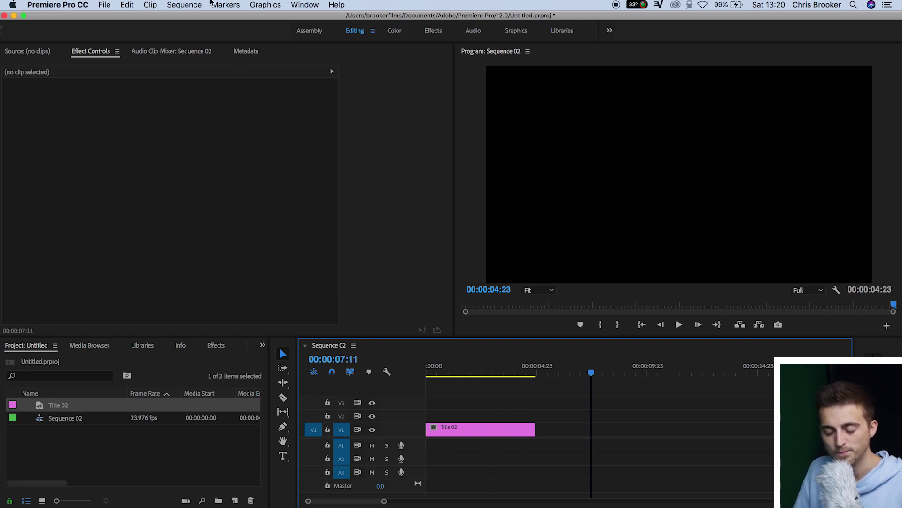
Step: Create a second legacy title with default settings and enter the text WORD 2 in it
{"action": "left_click", "coordinate": [105, 6]}
{"action": "mouse_move", "coordinate": [115, 17]}
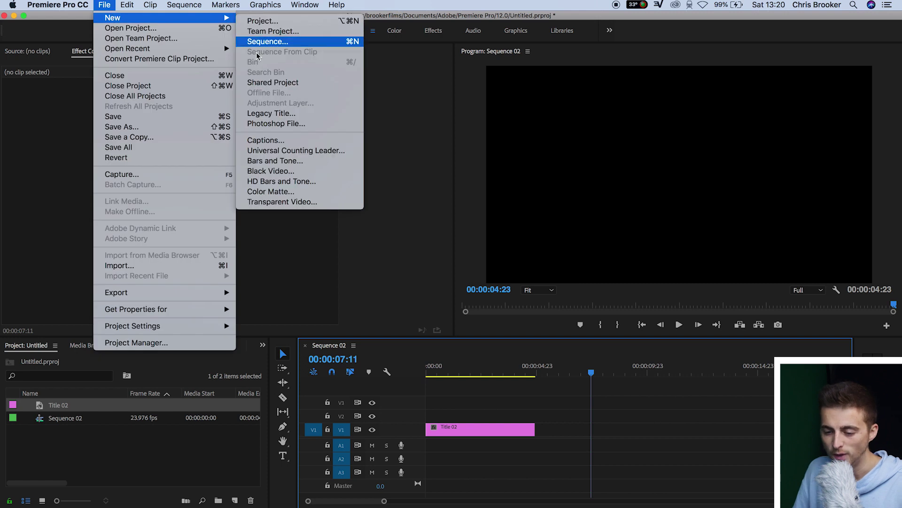
{"action": "left_click", "coordinate": [263, 114]}
{"action": "key", "text": "Return"}
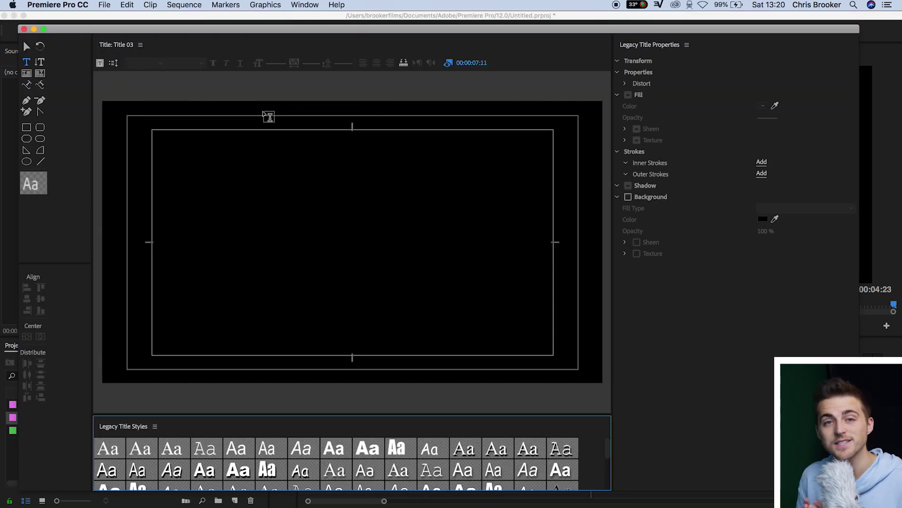
{"action": "left_click", "coordinate": [241, 204]}
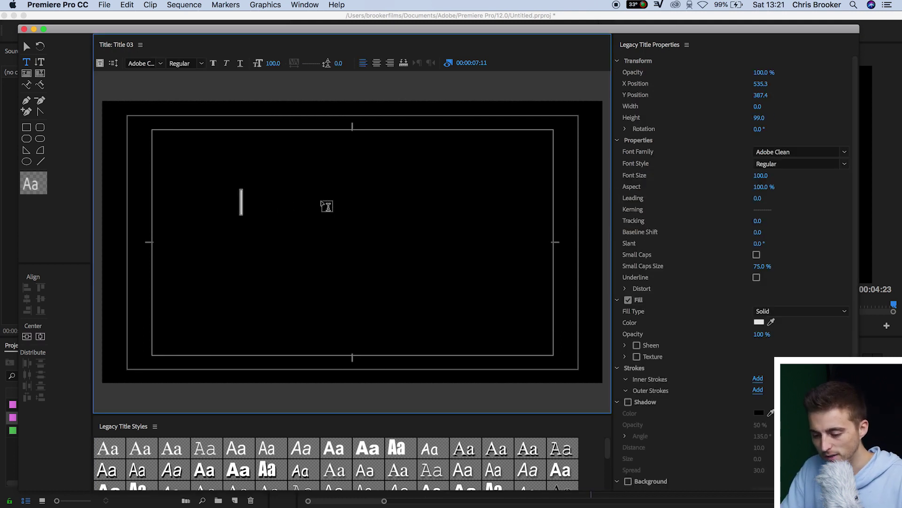
{"action": "type", "text": "WORD 2"}
Step: Format the WORD 2 text in Futura Condensed Medium at font size 185
{"action": "key", "text": "super+a"}
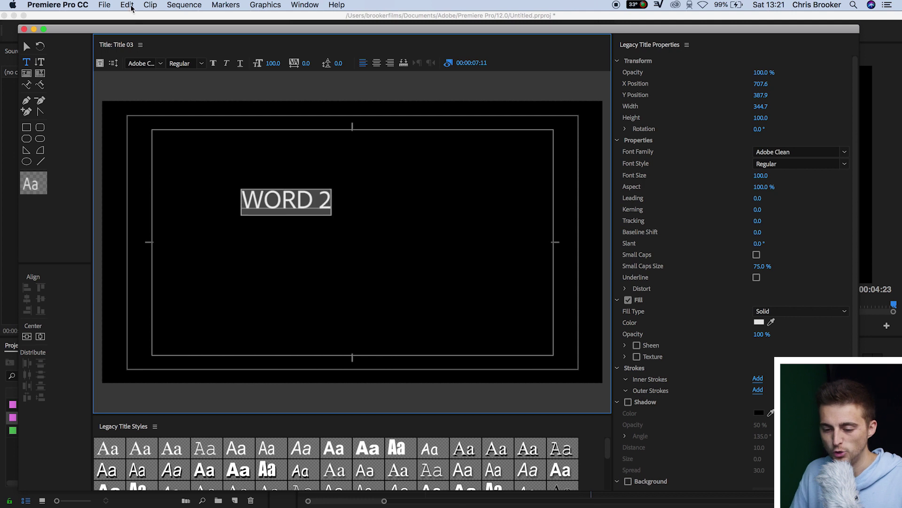
{"action": "left_click", "coordinate": [160, 63]}
{"action": "scroll", "coordinate": [177, 202], "scroll_direction": "down", "scroll_amount": 3}
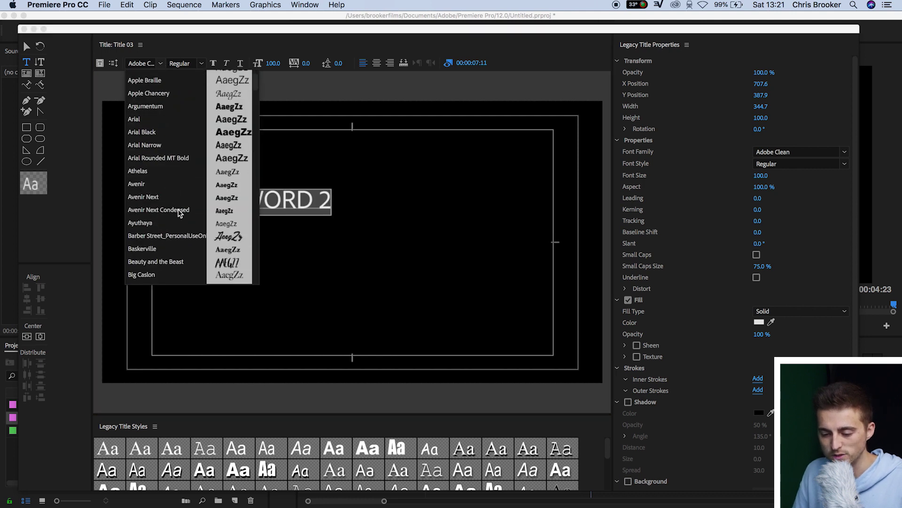
{"action": "scroll", "coordinate": [179, 213], "scroll_direction": "down", "scroll_amount": 5}
{"action": "left_click", "coordinate": [162, 211]}
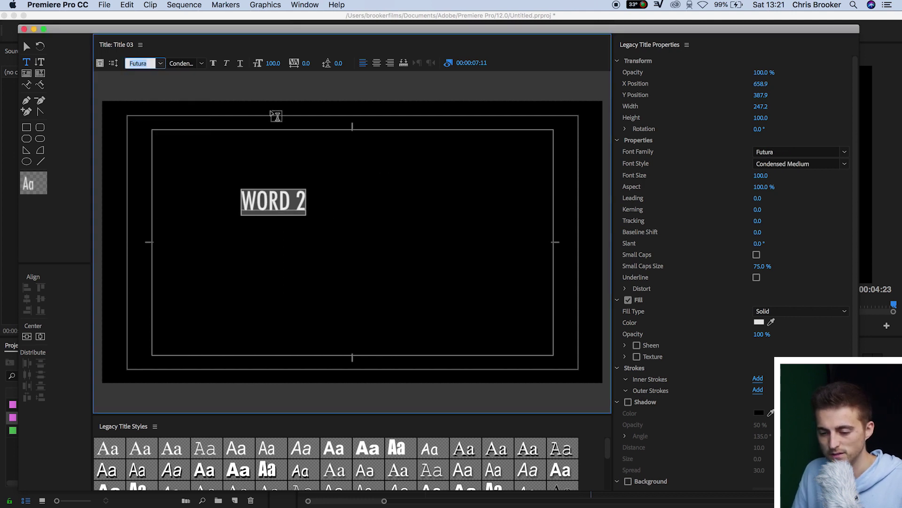
{"action": "left_click_drag", "start_coordinate": [268, 64], "coordinate": [277, 63]}
Step: Centre the WORD 2 text vertically and horizontally in the frame and close the title
{"action": "left_click", "coordinate": [40, 335]}
{"action": "left_click", "coordinate": [26, 336]}
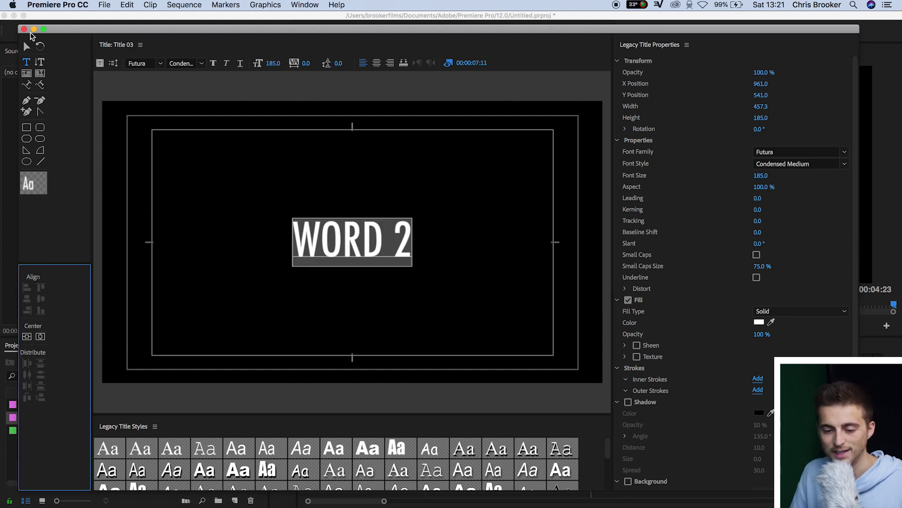
{"action": "left_click", "coordinate": [24, 30]}
Step: Place the WORD 2 title directly after the first title on track V1 and play back the cut between them
{"action": "left_click_drag", "start_coordinate": [90, 416], "coordinate": [543, 429]}
{"action": "key", "text": "Up"}
{"action": "key", "text": "Up"}
{"action": "key", "text": "space"}
{"action": "left_click", "coordinate": [529, 367]}
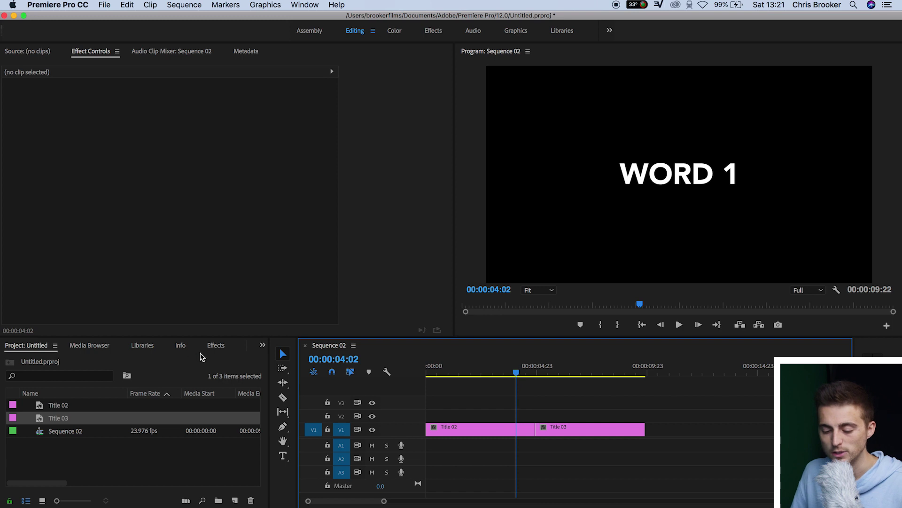
Step: Find the Wave Warp distort effect and apply it to the WORD 1 title clip
{"action": "left_click", "coordinate": [214, 348]}
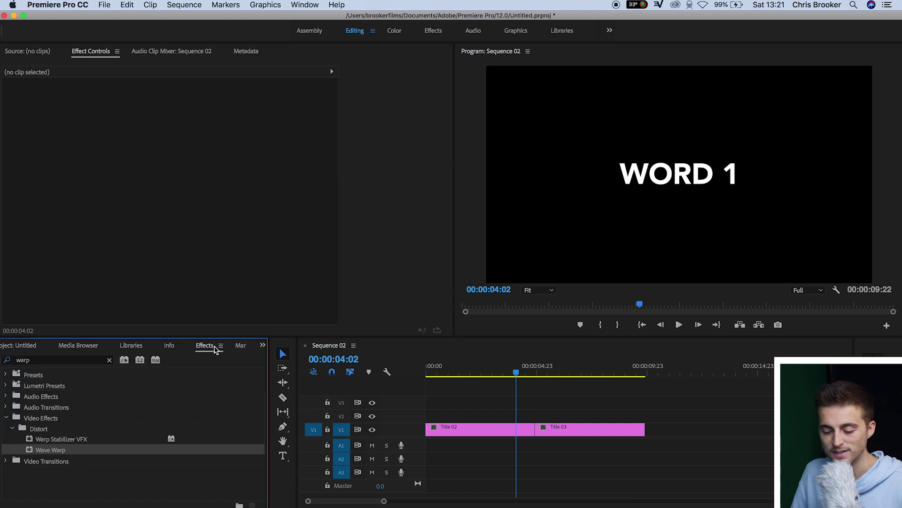
{"action": "left_click", "coordinate": [44, 361]}
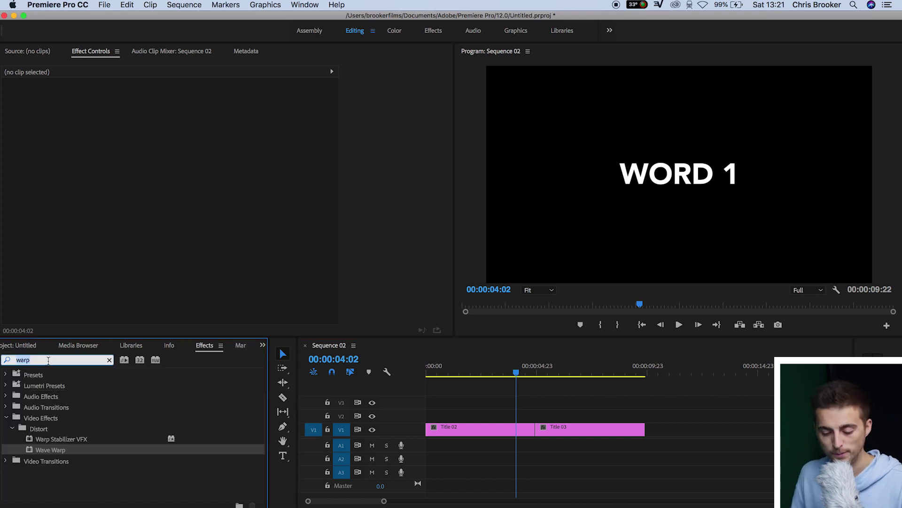
{"action": "left_click", "coordinate": [68, 439]}
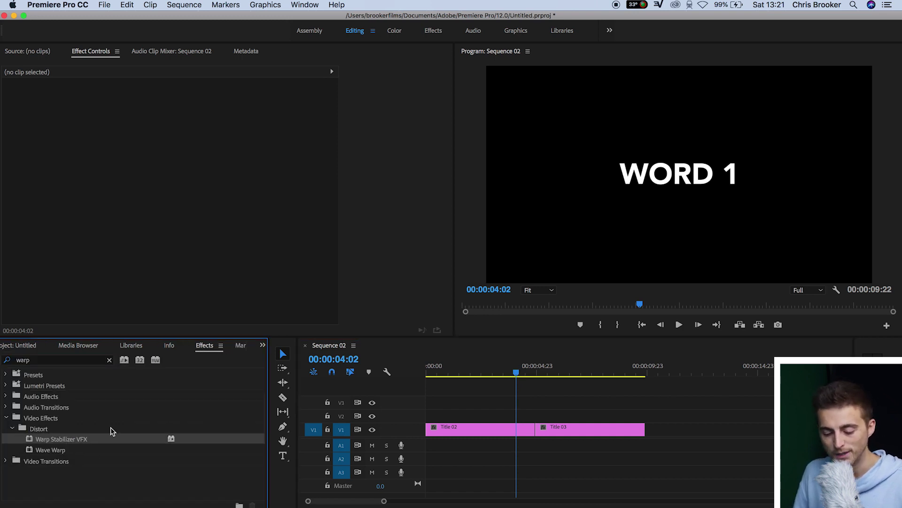
{"action": "left_click", "coordinate": [57, 451]}
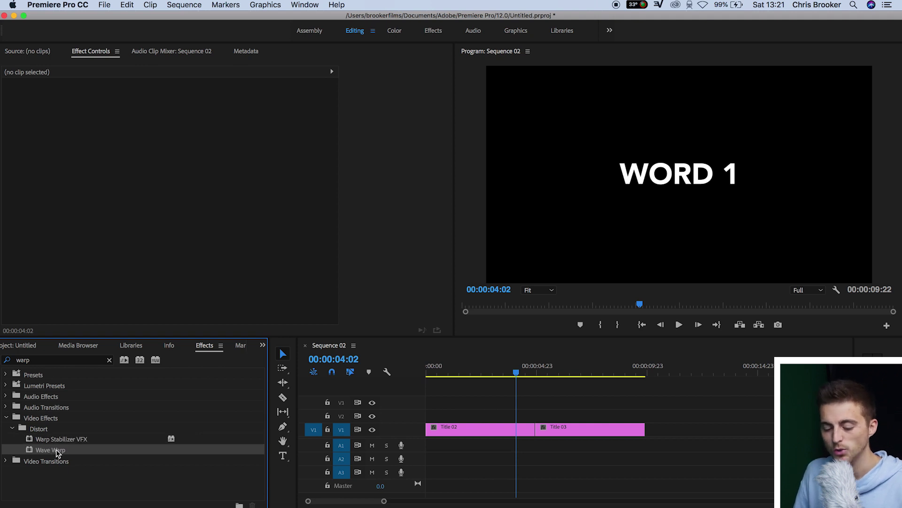
{"action": "left_click_drag", "start_coordinate": [48, 454], "coordinate": [511, 431]}
Step: Set the wave type of the WORD 1 clip's Wave Warp effect to Square
{"action": "mouse_move", "coordinate": [421, 70]}
{"action": "left_mouse_down"}
{"action": "mouse_move", "coordinate": [391, 75]}
{"action": "mouse_move", "coordinate": [431, 74]}
{"action": "left_mouse_up"}
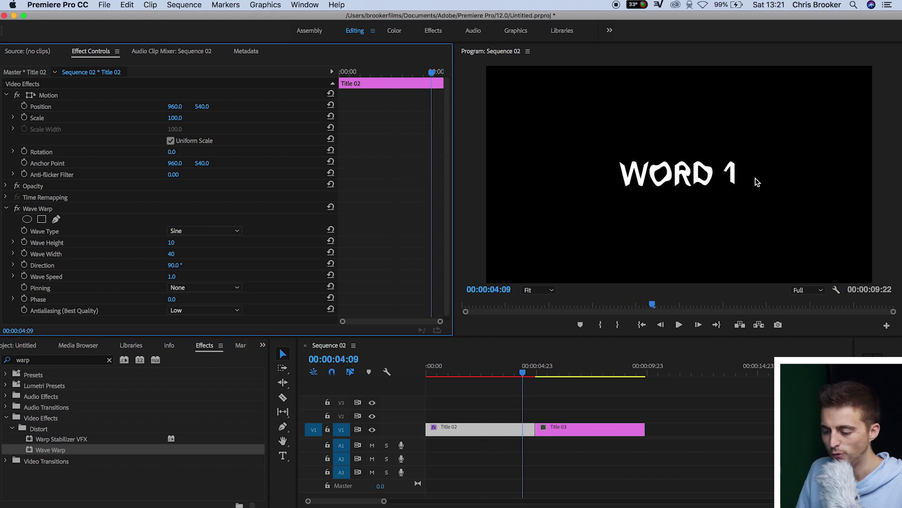
{"action": "left_click", "coordinate": [553, 288]}
{"action": "left_click", "coordinate": [540, 375]}
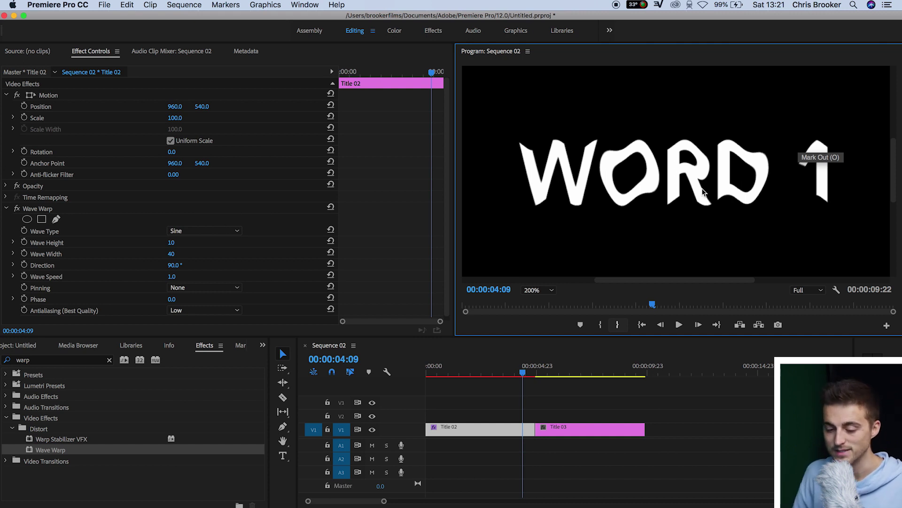
{"action": "left_click", "coordinate": [37, 233]}
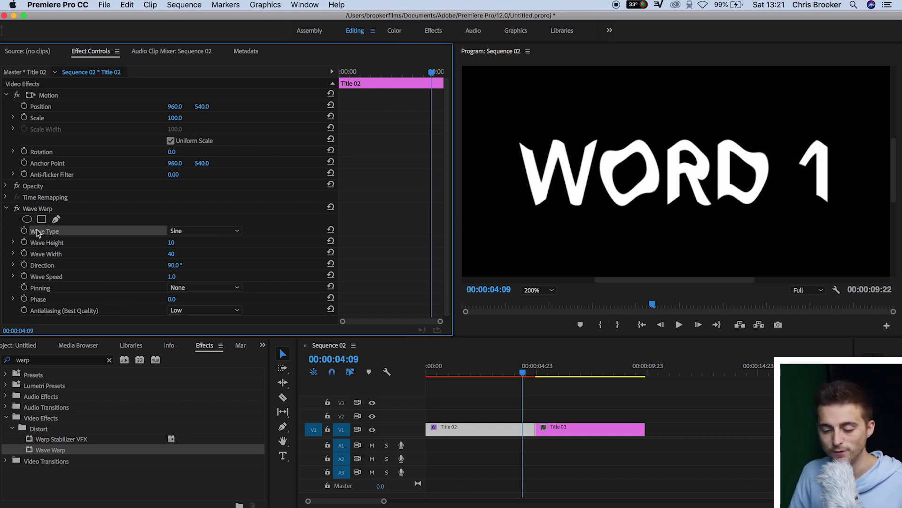
{"action": "left_click", "coordinate": [214, 229]}
{"action": "left_click", "coordinate": [213, 251]}
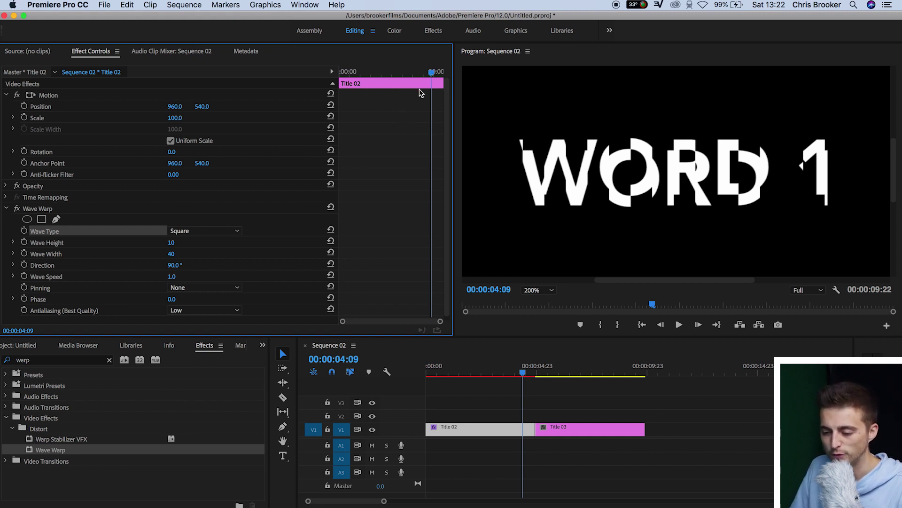
Step: On the WORD 1 clip's last frame (00:00:04:22), set Wave Height to 36 and Wave Width to 106 and keyframe both
{"action": "left_click_drag", "start_coordinate": [434, 74], "coordinate": [459, 78]}
{"action": "key", "text": "Right"}
{"action": "key", "text": "Right"}
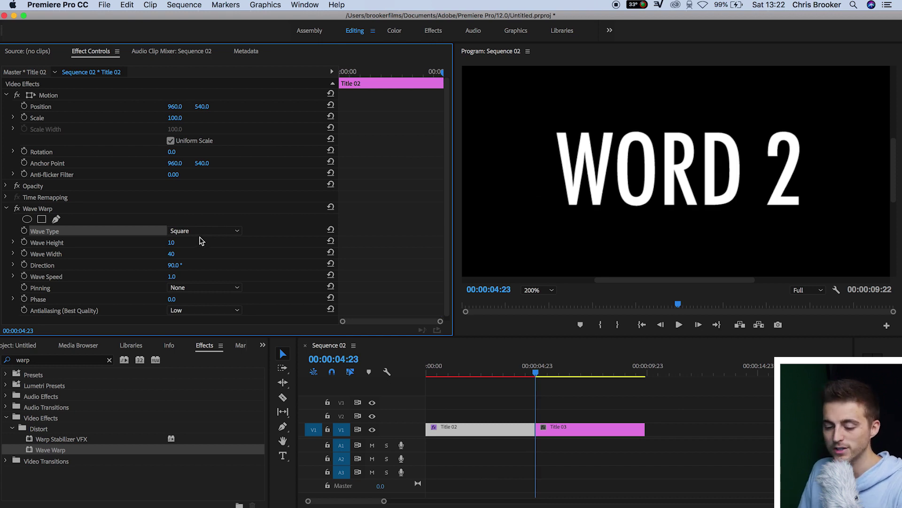
{"action": "key", "text": "Left"}
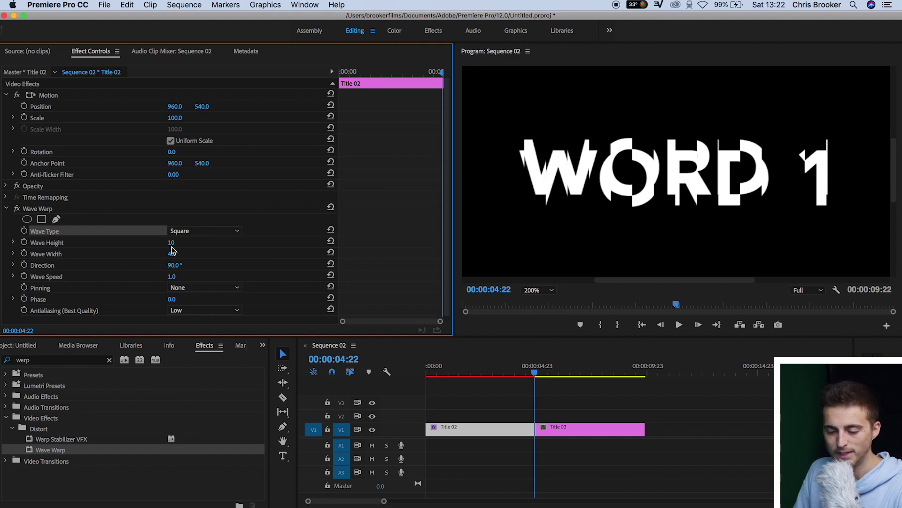
{"action": "left_click_drag", "start_coordinate": [170, 244], "coordinate": [203, 253]}
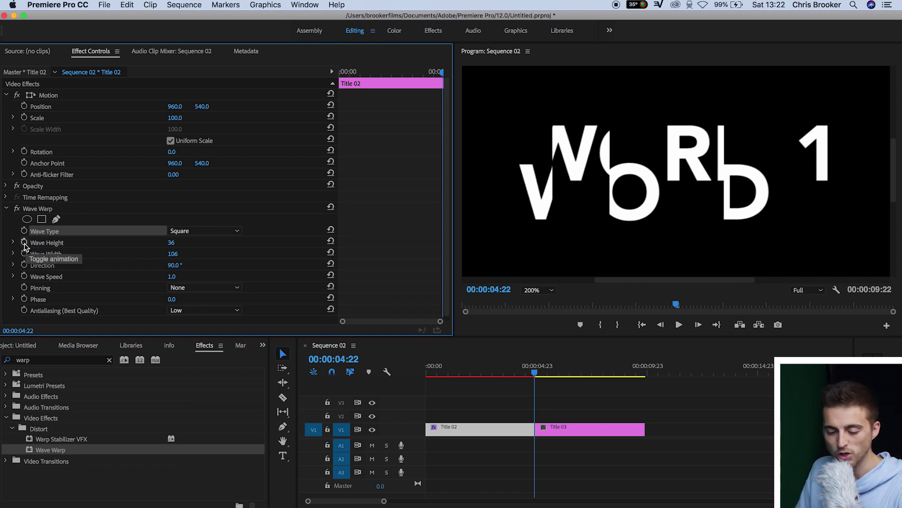
{"action": "left_click", "coordinate": [24, 243]}
{"action": "left_click", "coordinate": [24, 253]}
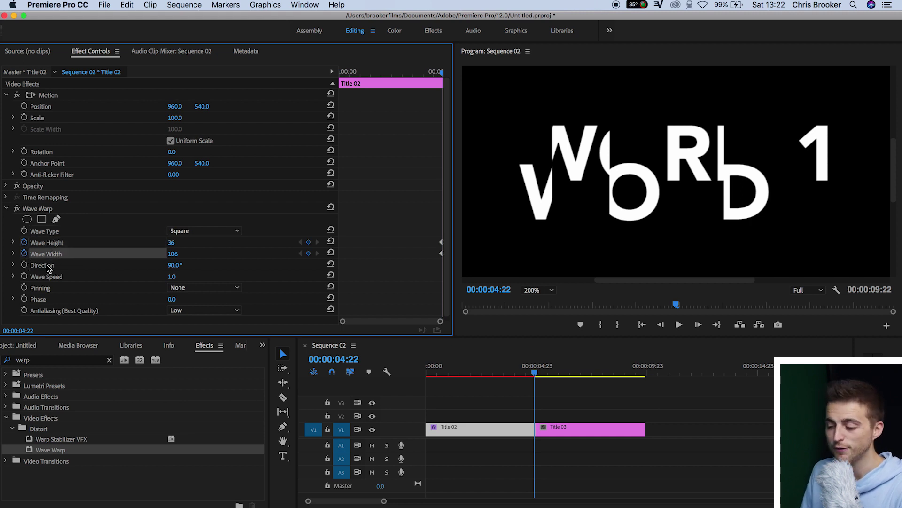
Step: Five frames before the WORD 1 clip's last frame, at 00:00:04:17, set Wave Height to 0 and Wave Width to 1
{"action": "key", "text": "Left"}
{"action": "key", "text": "Left"}
{"action": "key", "text": "Left"}
{"action": "key", "text": "Left"}
{"action": "key", "text": "Left"}
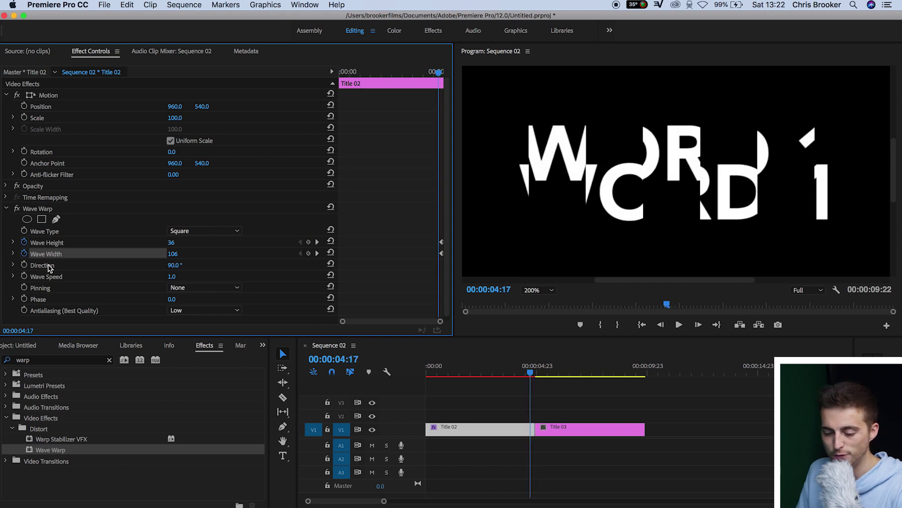
{"action": "left_click", "coordinate": [173, 243]}
{"action": "type", "text": "0"}
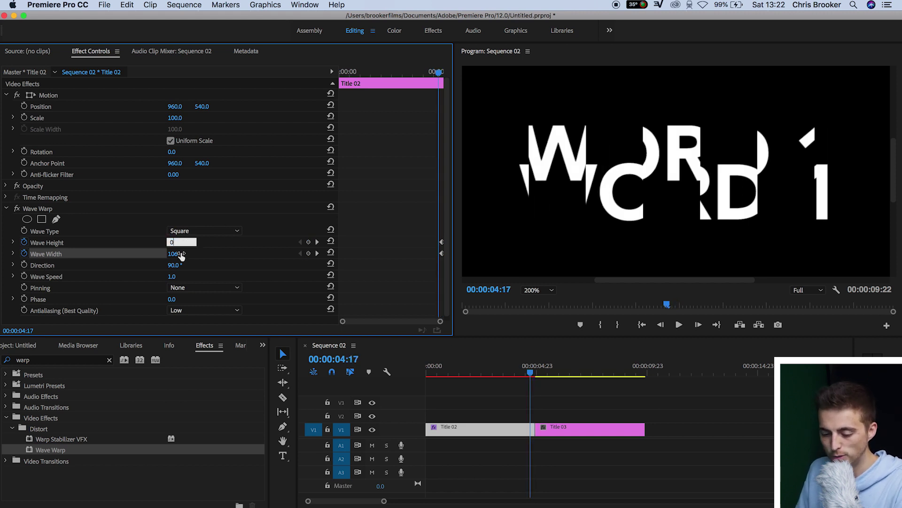
{"action": "left_click", "coordinate": [175, 254]}
{"action": "type", "text": "1"}
{"action": "key", "text": "Return"}
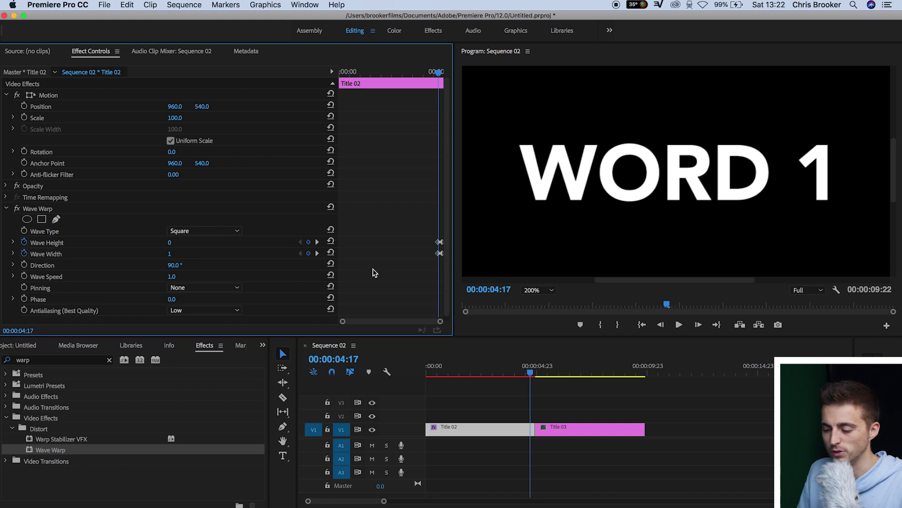
Step: Step frame by frame through the Wave Warp animation at the end of the WORD 1 clip, ending on 00:00:04:22
{"action": "key", "text": "Left"}
{"action": "key", "text": "Left"}
{"action": "key", "text": "Right"}
{"action": "key", "text": "Right"}
{"action": "key", "text": "Right"}
{"action": "key", "text": "Right"}
{"action": "key", "text": "Right"}
{"action": "key", "text": "Right"}
{"action": "key", "text": "Right"}
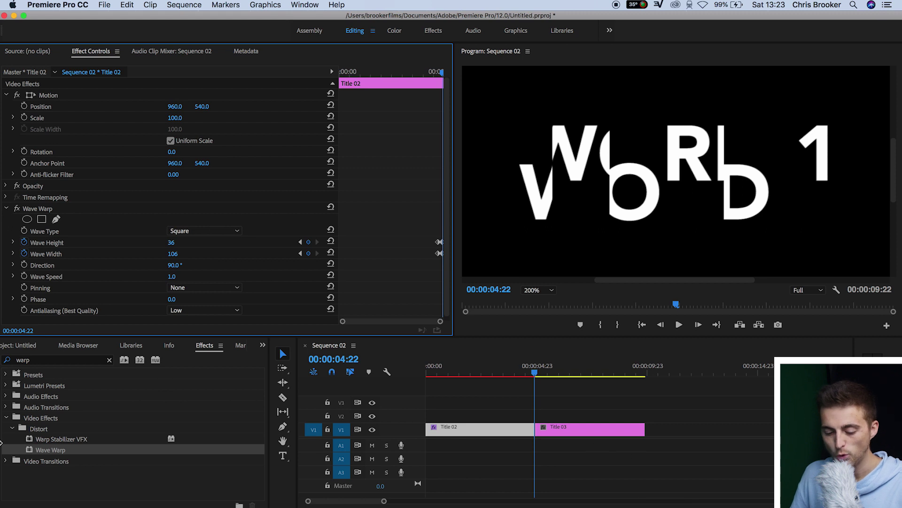
Step: Apply Wave Warp to the WORD 2 clip and keyframe Wave Height 112 and Wave Width 104 on its first frame (00:00:04:23)
{"action": "left_click_drag", "start_coordinate": [45, 451], "coordinate": [545, 429]}
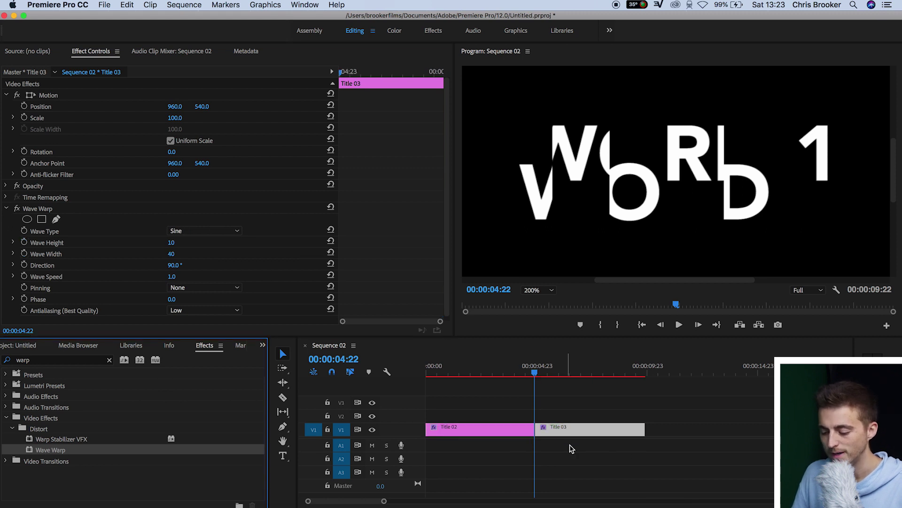
{"action": "left_click_drag", "start_coordinate": [410, 71], "coordinate": [333, 71]}
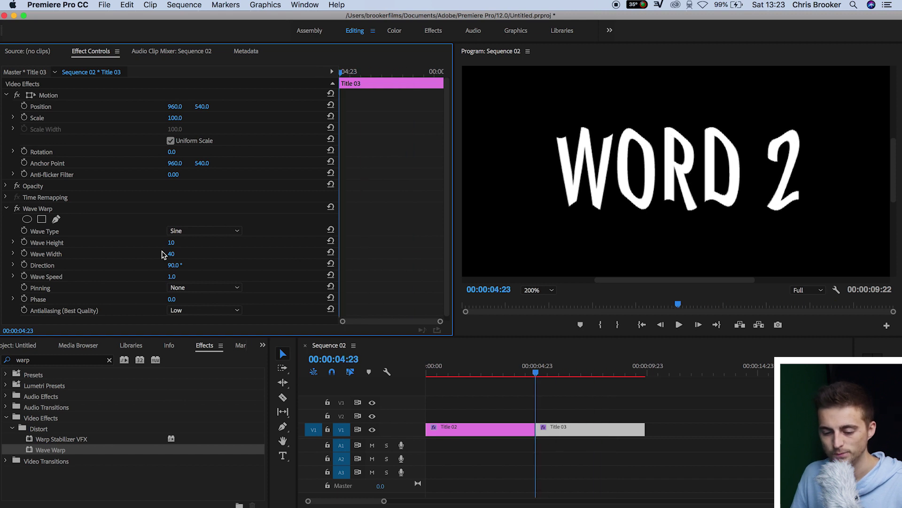
{"action": "left_click", "coordinate": [171, 243]}
{"action": "type", "text": "111"}
{"action": "key", "text": "Return"}
{"action": "key", "text": "Up"}
{"action": "left_click_drag", "start_coordinate": [171, 253], "coordinate": [201, 254]}
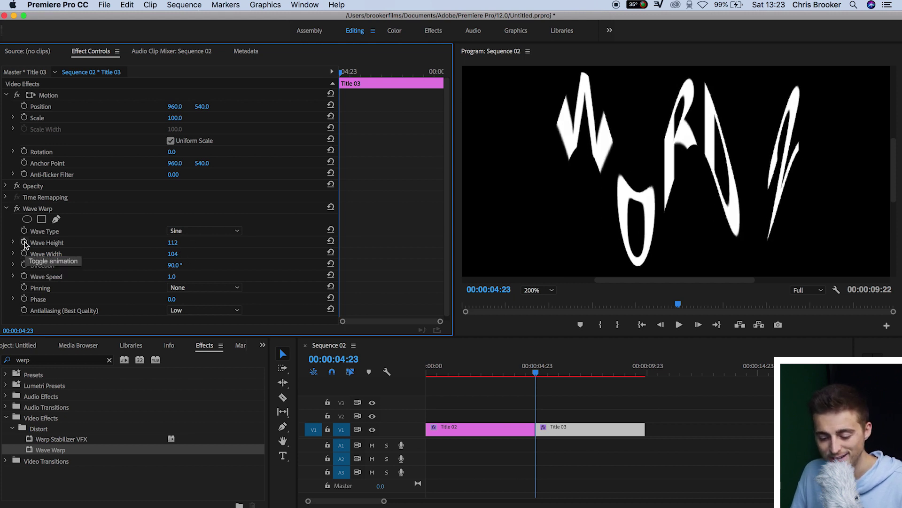
{"action": "left_click", "coordinate": [24, 242]}
{"action": "left_click", "coordinate": [24, 253]}
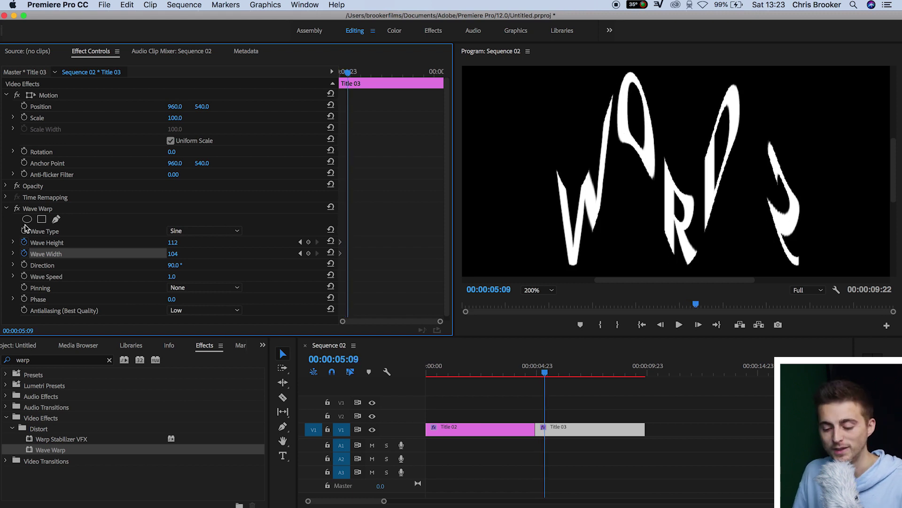
Step: At 00:00:05:09 on the WORD 2 clip, set Wave Width to 1 and Wave Height to 0
{"action": "left_click", "coordinate": [179, 254]}
{"action": "type", "text": "1"}
{"action": "left_click", "coordinate": [186, 242]}
{"action": "type", "text": "0"}
{"action": "key", "text": "Return"}
Step: Set the wave type of the WORD 2 clip's Wave Warp effect to Square
{"action": "key", "text": "Left"}
{"action": "key", "text": "Left"}
{"action": "key", "text": "Left"}
{"action": "key", "text": "Left"}
{"action": "key", "text": "Left"}
{"action": "key", "text": "Left"}
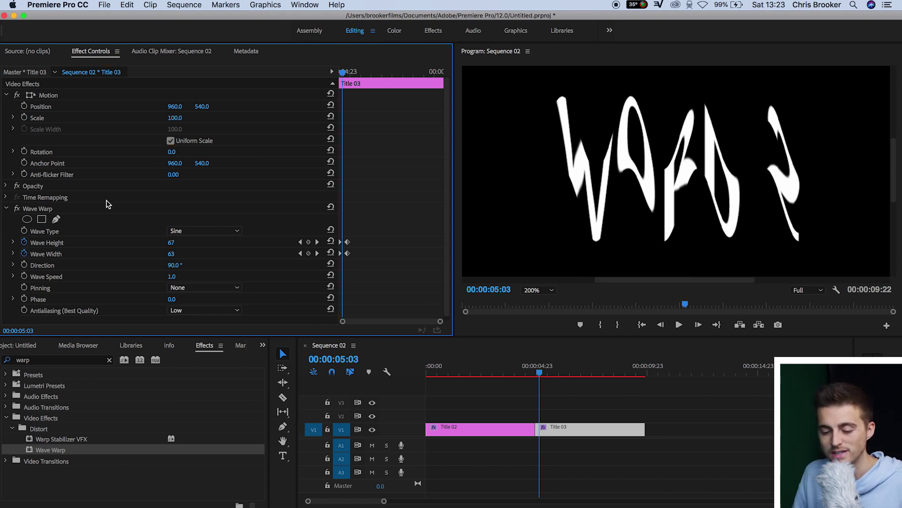
{"action": "left_click", "coordinate": [204, 229]}
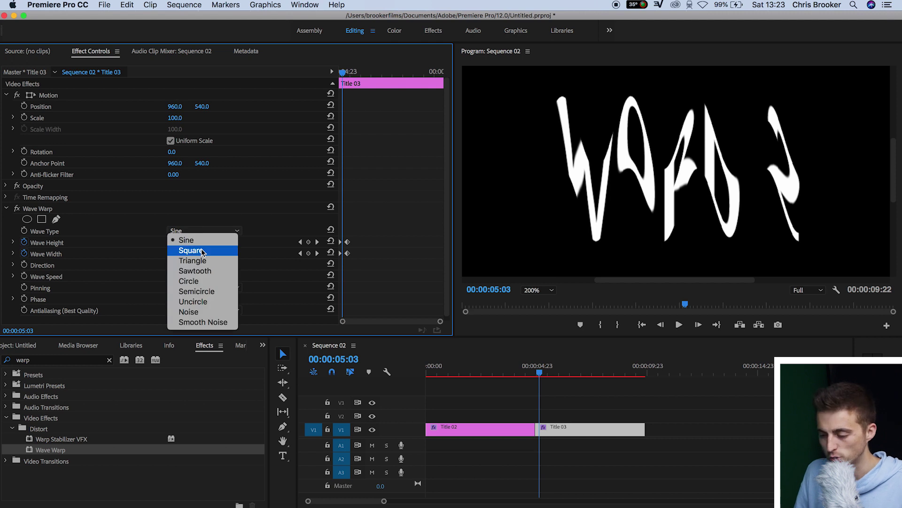
{"action": "left_click", "coordinate": [202, 250]}
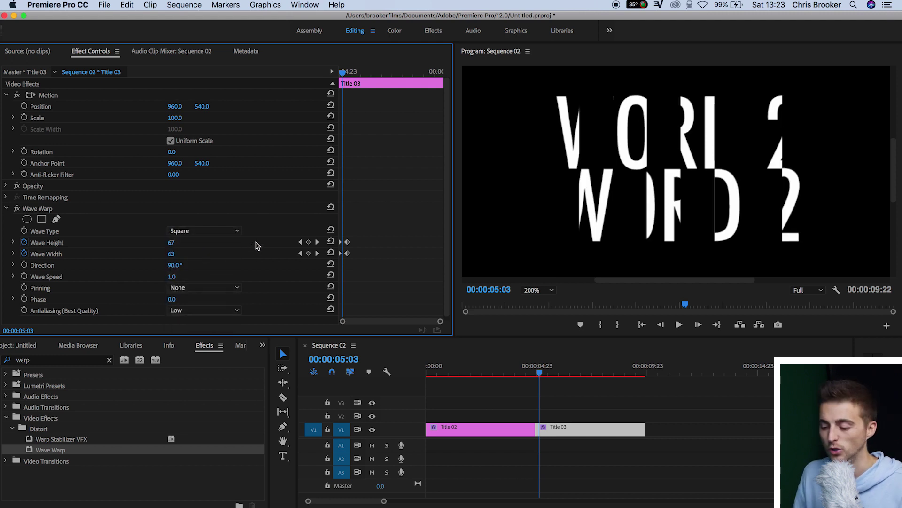
Step: Play back the warp transition across the cut between the two titles several times
{"action": "left_click_drag", "start_coordinate": [542, 372], "coordinate": [530, 372]}
{"action": "key", "text": "space"}
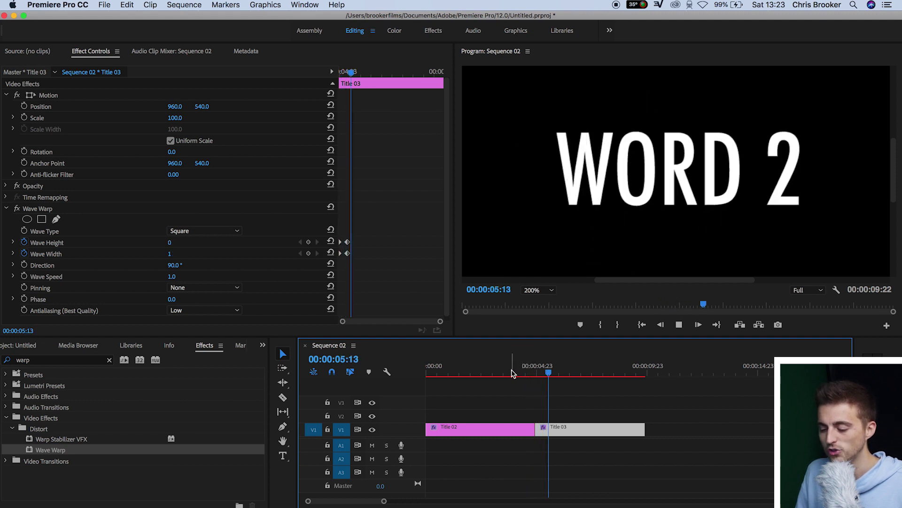
{"action": "left_click", "coordinate": [527, 375]}
{"action": "key", "text": "space"}
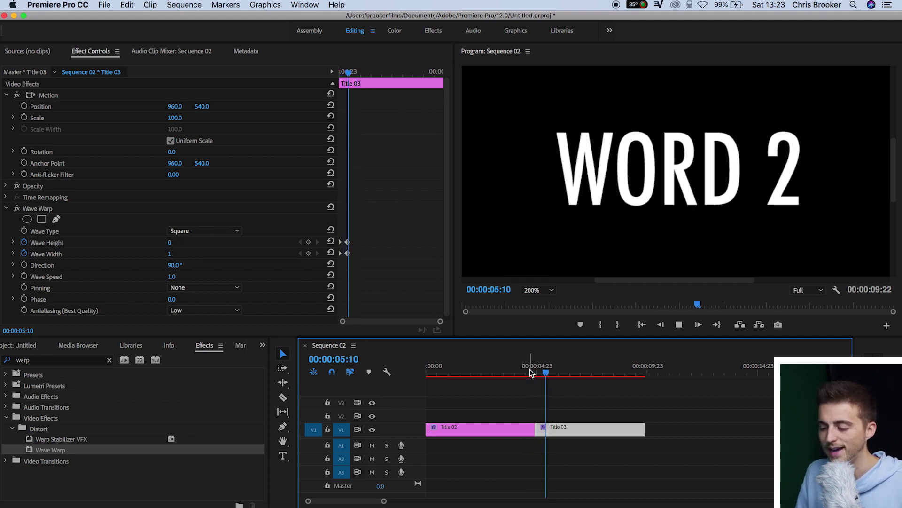
{"action": "left_click", "coordinate": [527, 374]}
{"action": "key", "text": "space"}
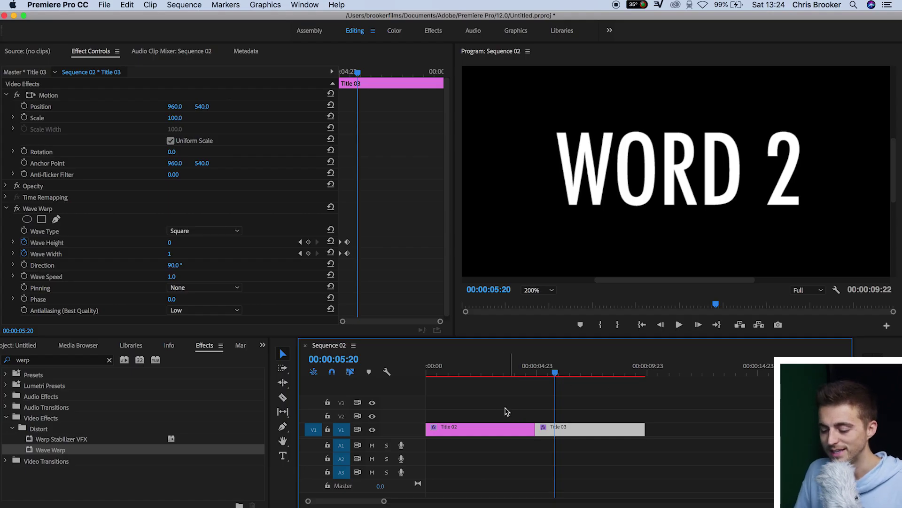
Step: Nest both title clips into a single nested sequence, keeping the default name
{"action": "left_click_drag", "start_coordinate": [485, 403], "coordinate": [584, 435]}
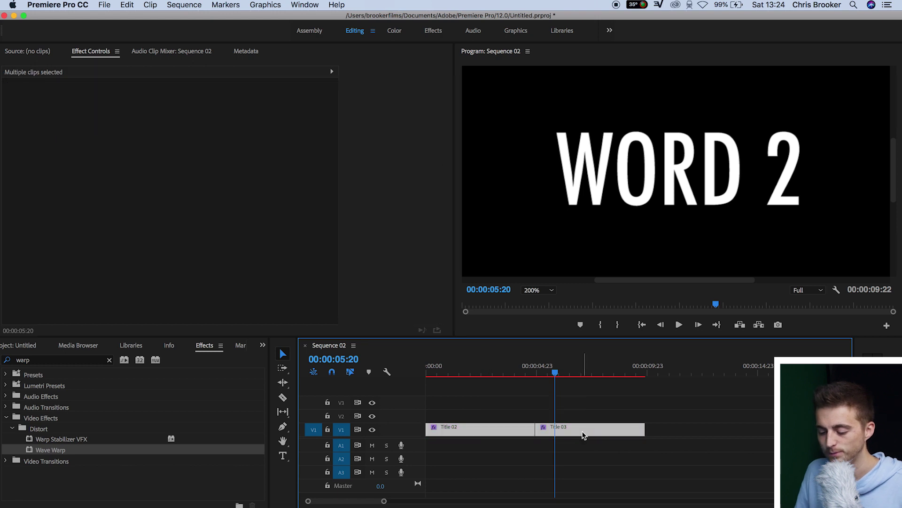
{"action": "right_click", "coordinate": [584, 434]}
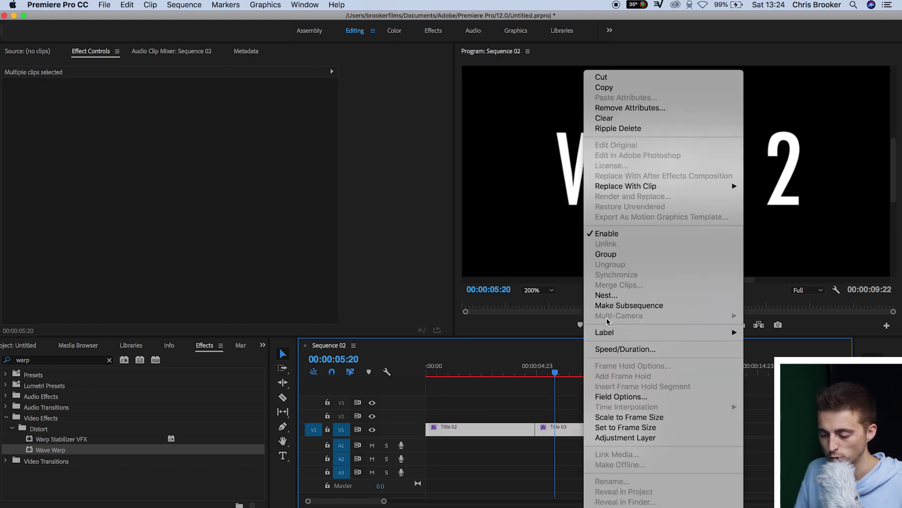
{"action": "left_click", "coordinate": [607, 295]}
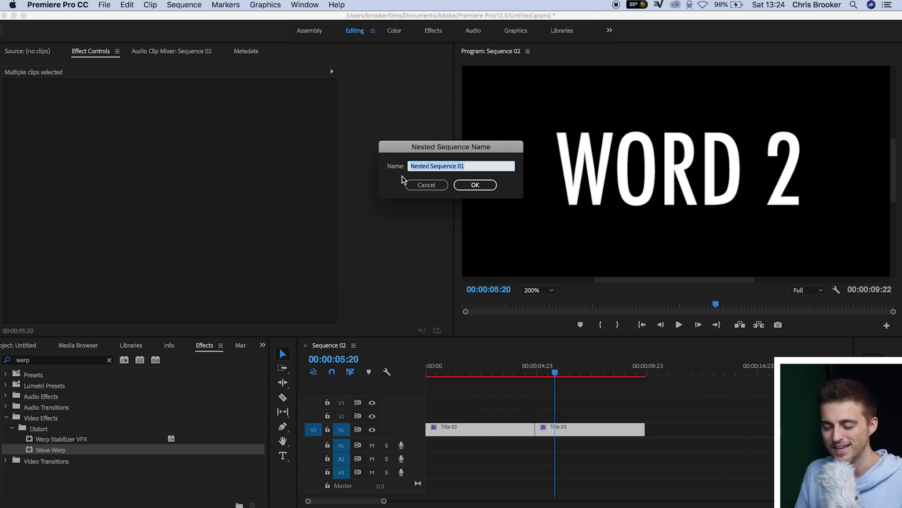
{"action": "key", "text": "Return"}
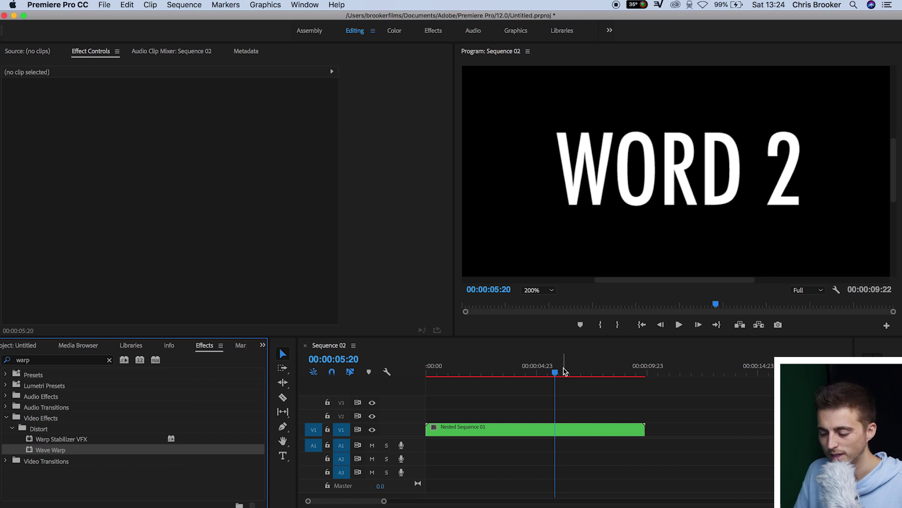
{"action": "left_click_drag", "start_coordinate": [556, 373], "coordinate": [541, 374]}
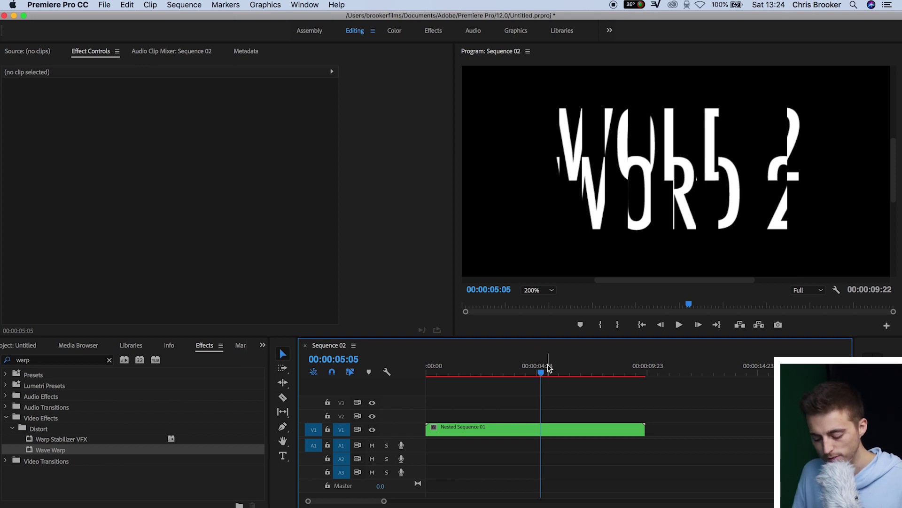
Step: Duplicate the nested sequence from V1 onto tracks V2 and V3, aligned with the original
{"action": "left_click", "coordinate": [489, 426]}
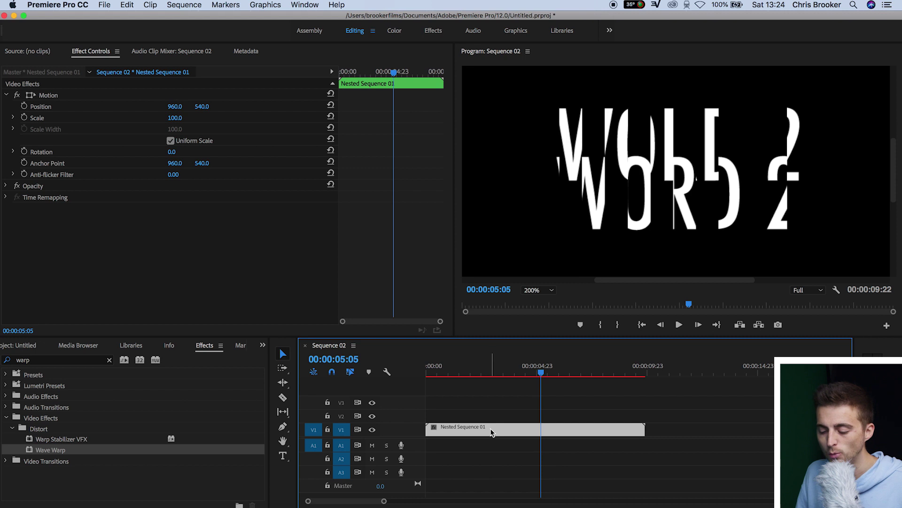
{"action": "left_click_drag", "start_coordinate": [493, 428], "coordinate": [490, 414]}
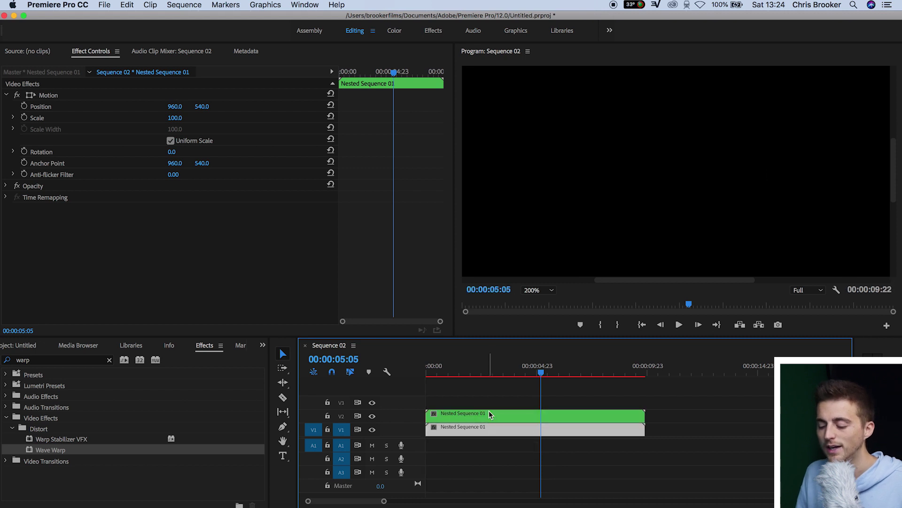
{"action": "left_click", "coordinate": [503, 413]}
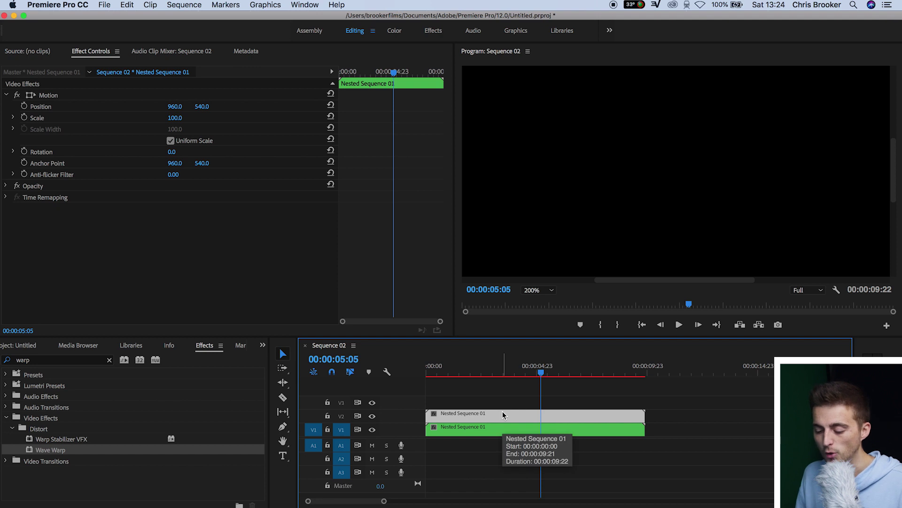
{"action": "left_click_drag", "start_coordinate": [496, 413], "coordinate": [493, 402]}
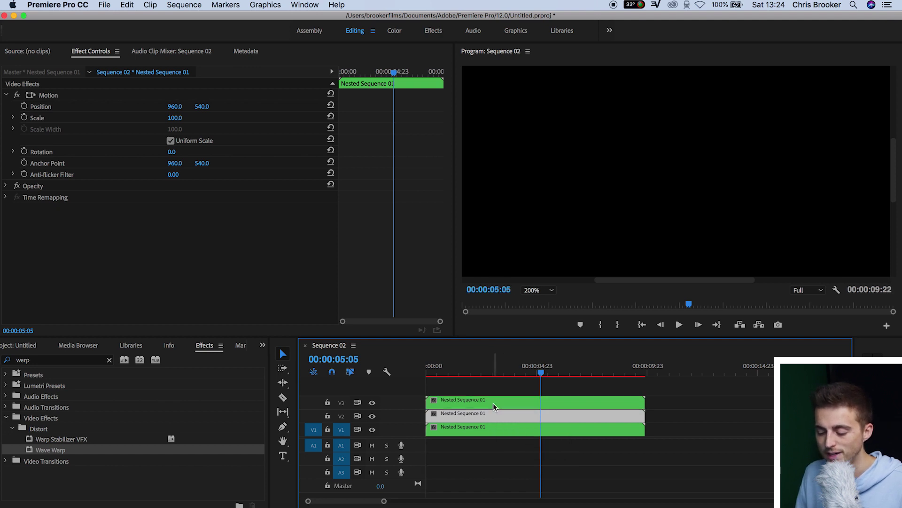
Step: Set the Program monitor zoom to Fit and place the playhead at 00:00:05:11 in the WORD 2 section
{"action": "left_click_drag", "start_coordinate": [542, 372], "coordinate": [577, 371]}
{"action": "left_click", "coordinate": [537, 290]}
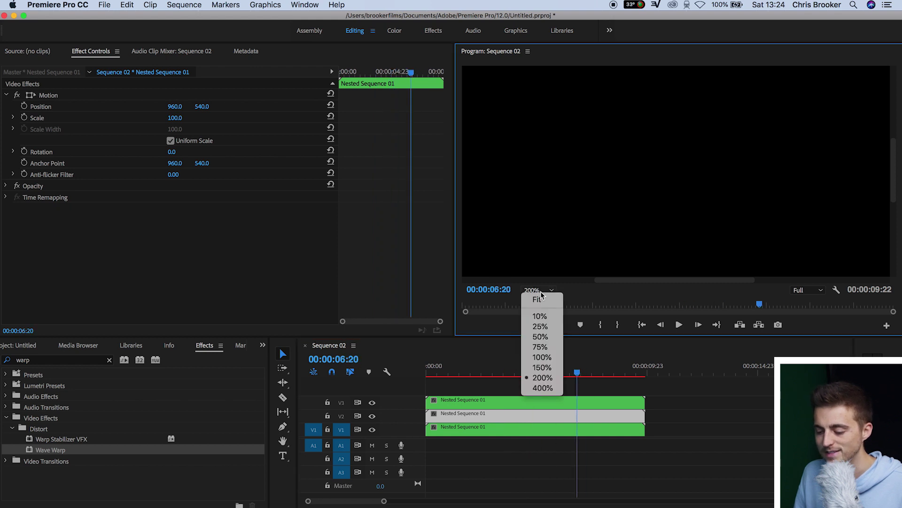
{"action": "left_click", "coordinate": [537, 300]}
{"action": "left_click", "coordinate": [547, 372]}
{"action": "left_click", "coordinate": [616, 408]}
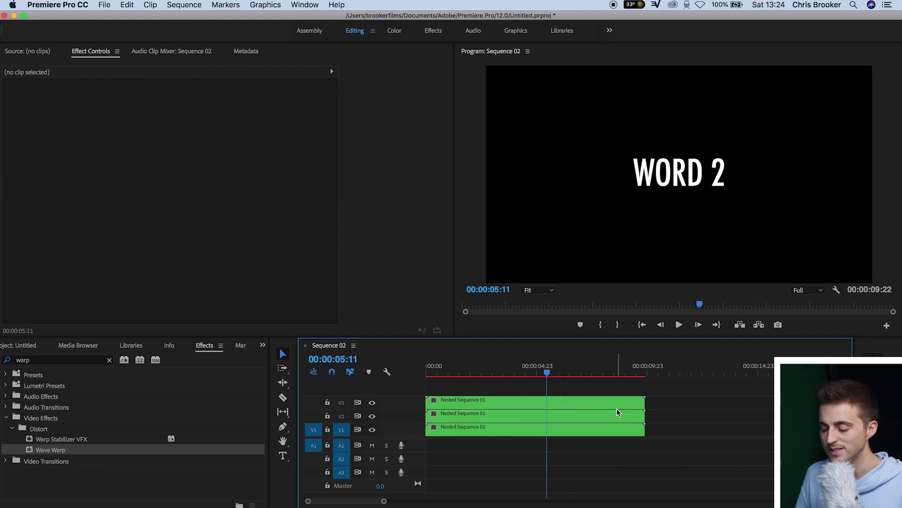
Step: Find the Color Balance (RGB) effect and apply it to all three stacked nested sequence clips
{"action": "left_click_drag", "start_coordinate": [661, 389], "coordinate": [551, 432]}
{"action": "left_click", "coordinate": [109, 359]}
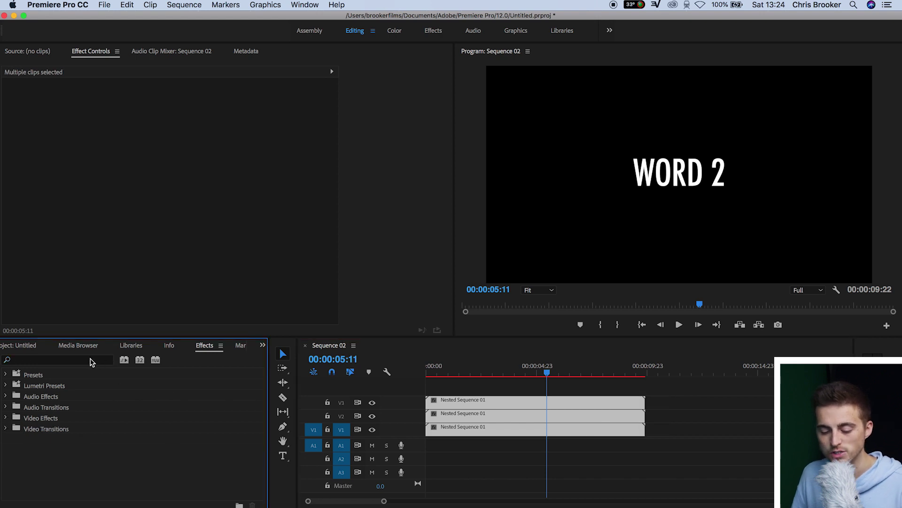
{"action": "left_click", "coordinate": [90, 361]}
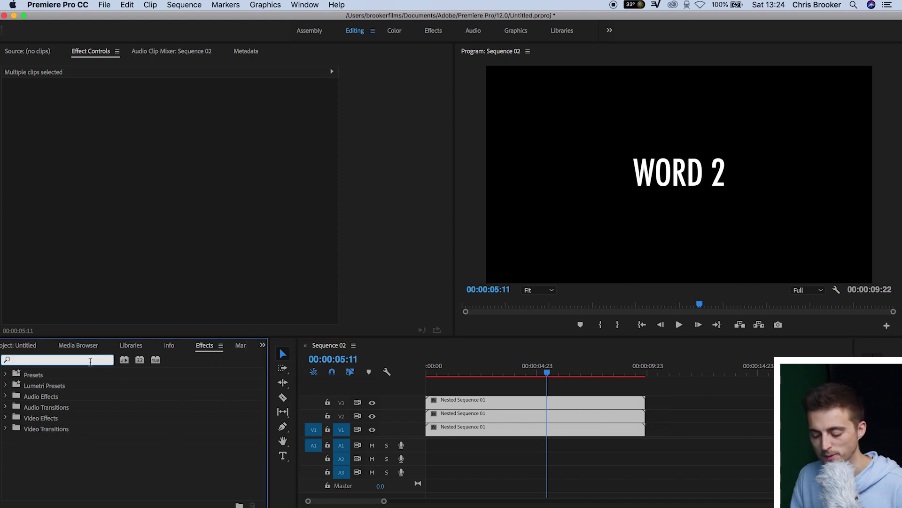
{"action": "type", "text": "rgb"}
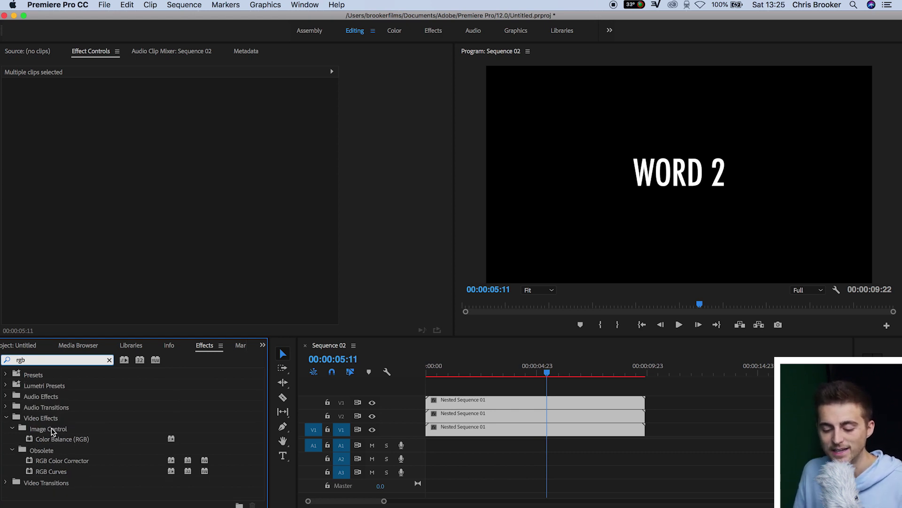
{"action": "left_click_drag", "start_coordinate": [61, 441], "coordinate": [515, 405]}
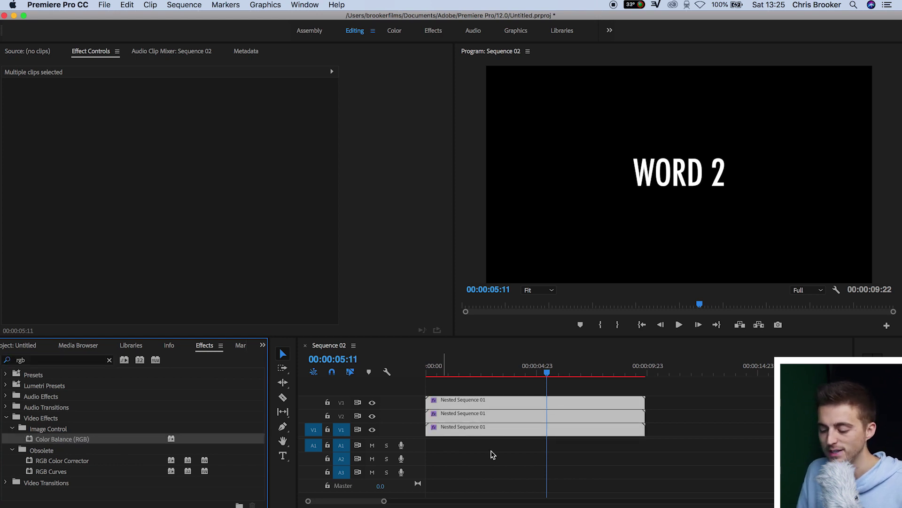
{"action": "left_click", "coordinate": [707, 422]}
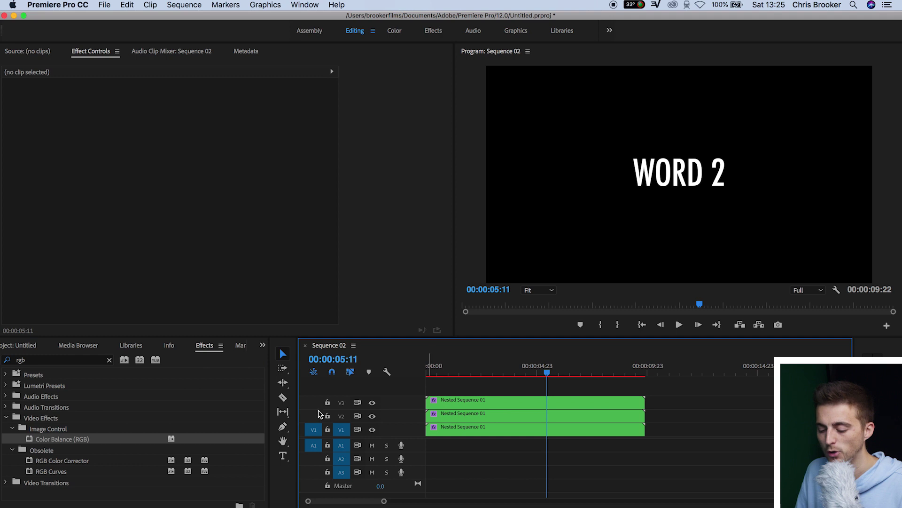
Step: On the V3 nested clip's Color Balance (RGB) effect, set Red to 100, Green to 0 and Blue to 0
{"action": "left_click", "coordinate": [474, 403]}
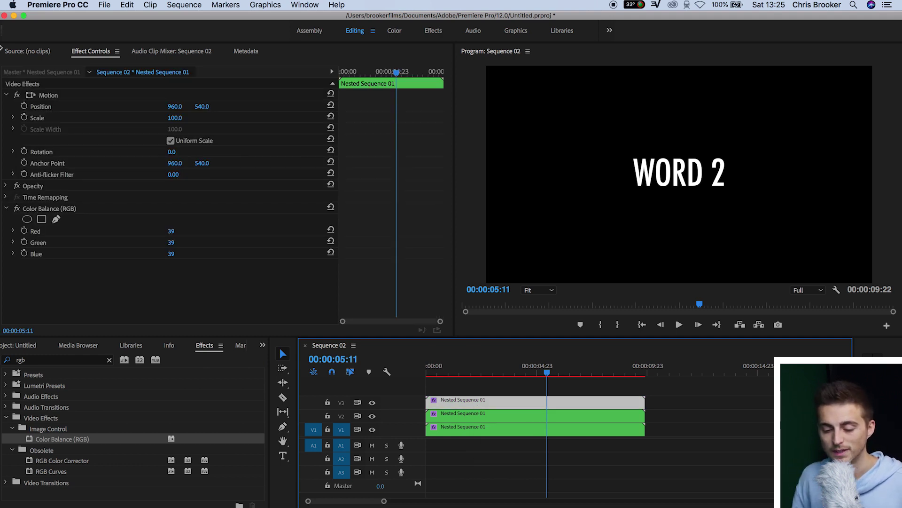
{"action": "left_click", "coordinate": [53, 210]}
{"action": "left_click", "coordinate": [41, 235]}
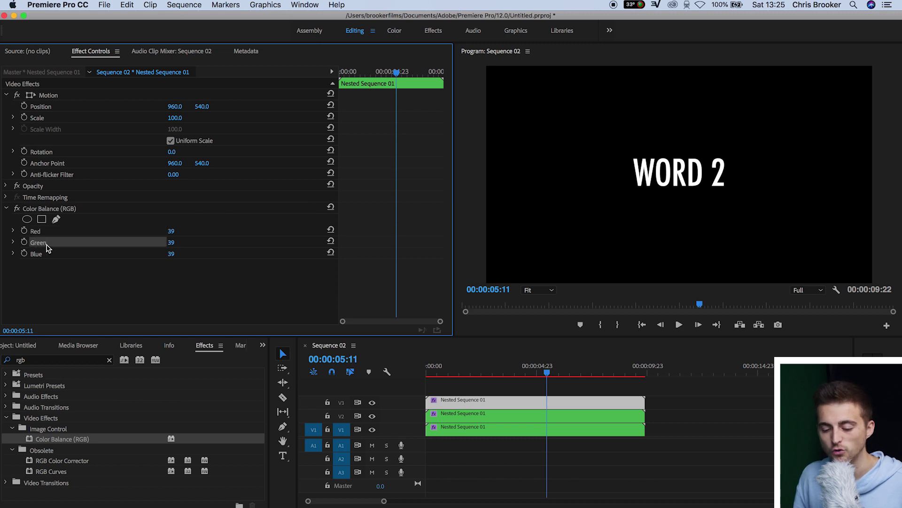
{"action": "left_click", "coordinate": [172, 242]}
{"action": "type", "text": "0"}
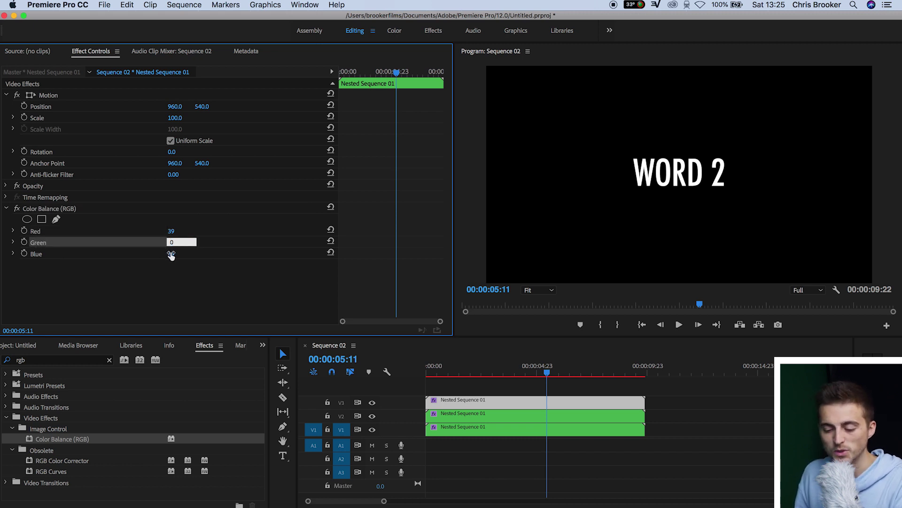
{"action": "left_click", "coordinate": [171, 254]}
{"action": "type", "text": "0"}
{"action": "key", "text": "Return"}
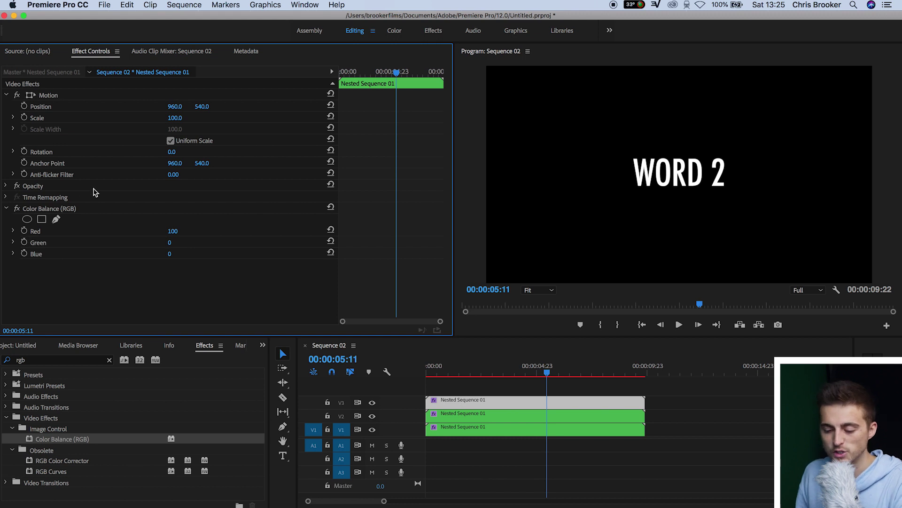
{"action": "left_click", "coordinate": [39, 231]}
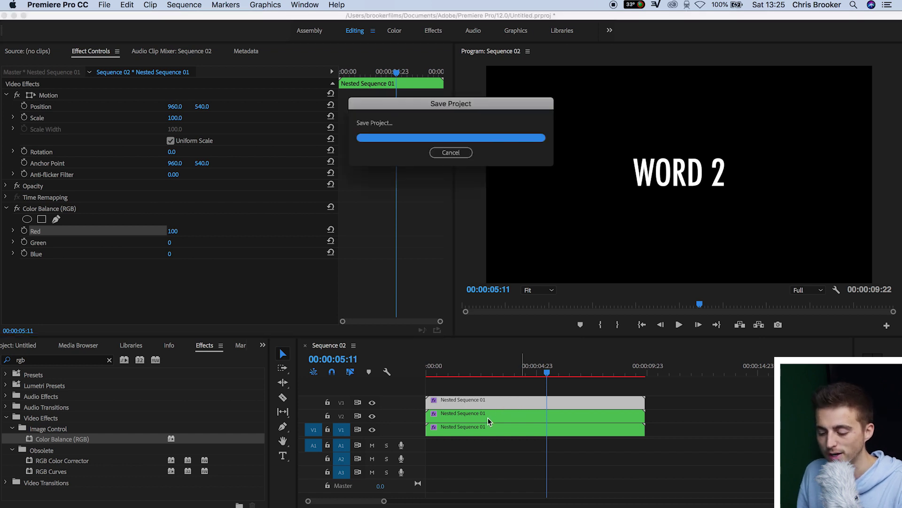
Step: On the V2 nested clip's Color Balance (RGB) effect, set Red to 0, Green to 100 and Blue to 0
{"action": "left_click", "coordinate": [469, 417]}
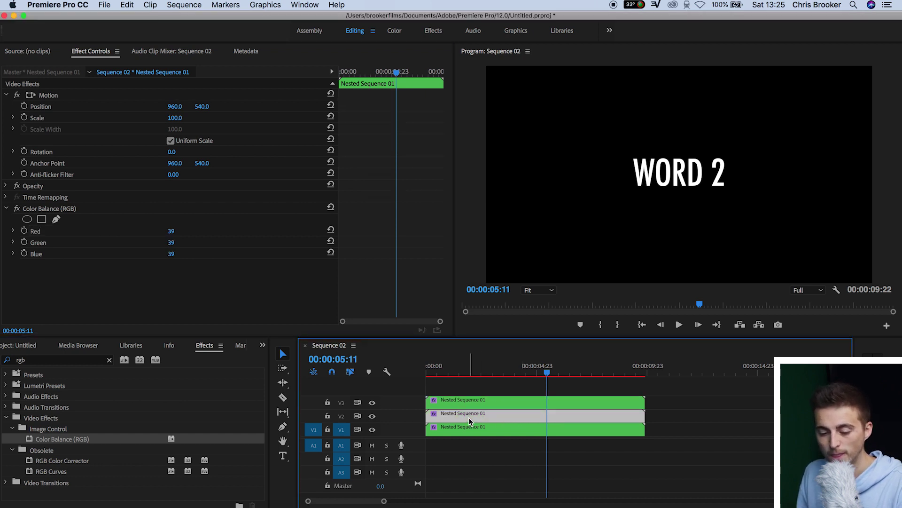
{"action": "left_click", "coordinate": [171, 233]}
{"action": "type", "text": "0"}
{"action": "left_click_drag", "start_coordinate": [171, 242], "coordinate": [197, 243]}
{"action": "left_click", "coordinate": [172, 253]}
{"action": "type", "text": "0"}
{"action": "left_click", "coordinate": [448, 420]}
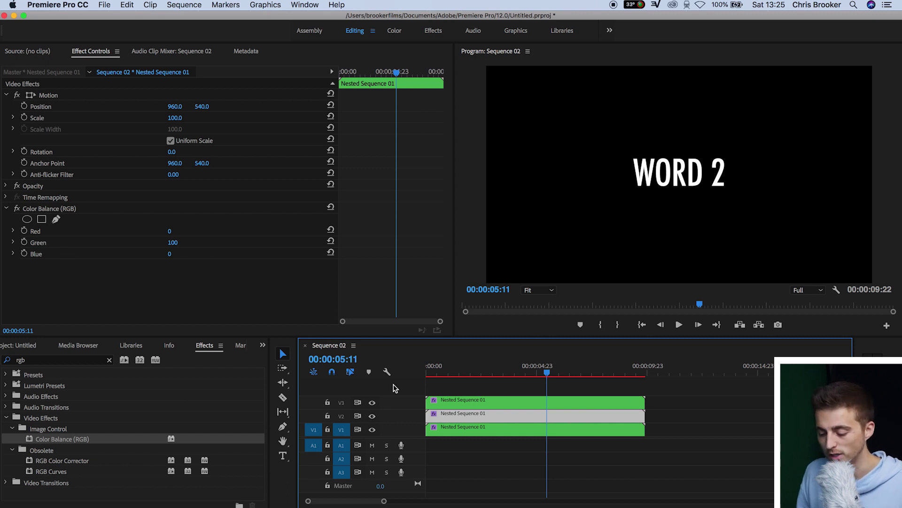
Step: On the V1 nested clip's Color Balance (RGB) effect, set Red to 0, Green to 0 and Blue to 100
{"action": "left_click", "coordinate": [477, 429]}
{"action": "left_click", "coordinate": [181, 230]}
{"action": "type", "text": "0"}
{"action": "key", "text": "Tab"}
{"action": "type", "text": "0"}
{"action": "key", "text": "Tab"}
{"action": "type", "text": "100"}
{"action": "key", "text": "Return"}
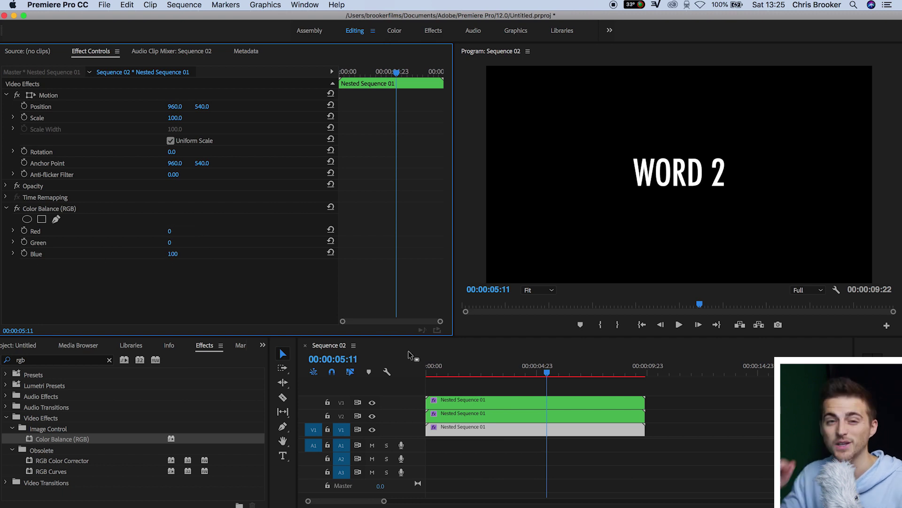
Step: With the playhead at 00:00:04:07, set the Opacity blend mode of the V3 and V2 nested clips to Screen
{"action": "left_click", "coordinate": [521, 374]}
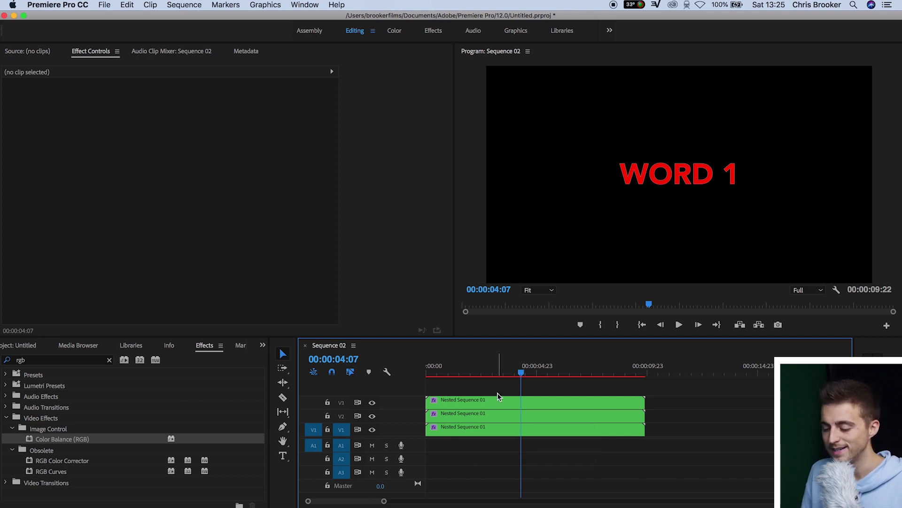
{"action": "left_click", "coordinate": [483, 402]}
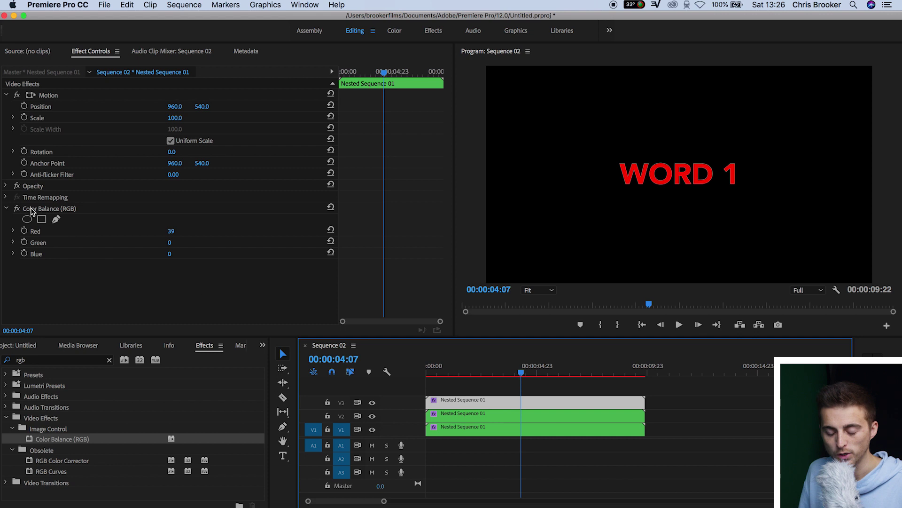
{"action": "left_click", "coordinate": [5, 186]}
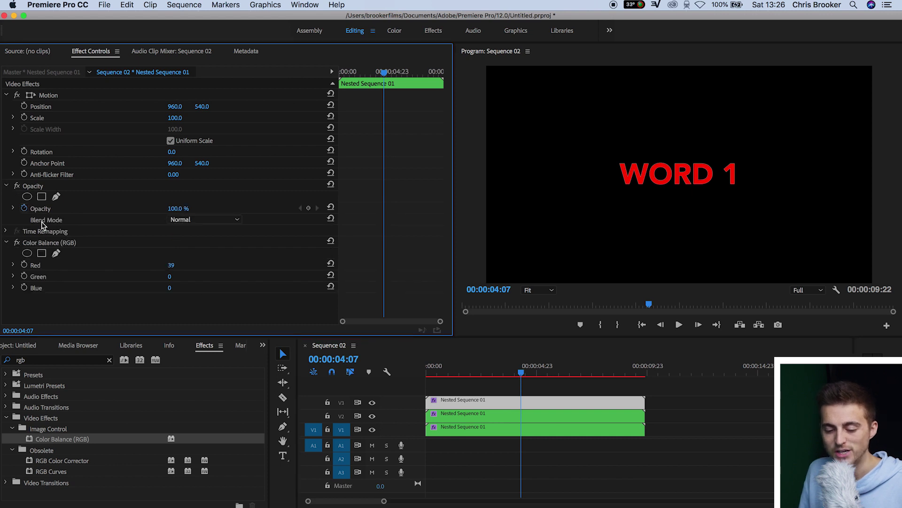
{"action": "left_click", "coordinate": [197, 220]}
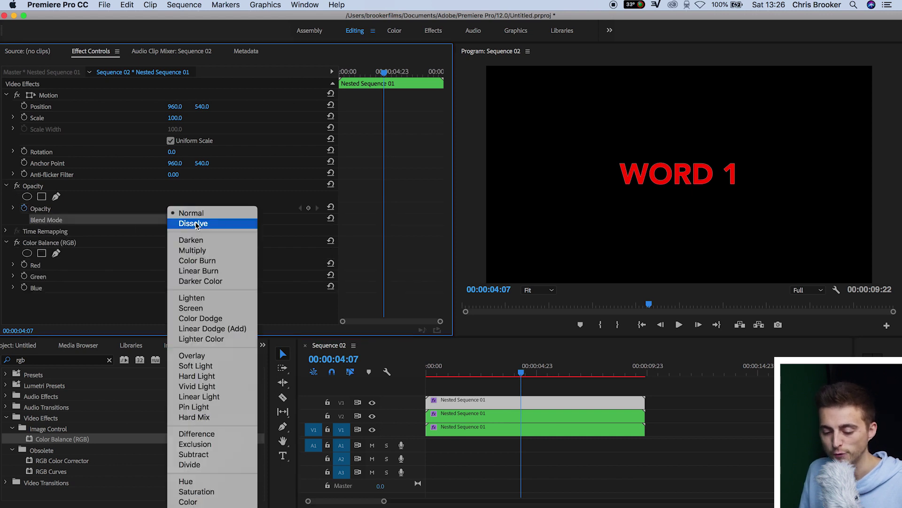
{"action": "left_click", "coordinate": [201, 308]}
{"action": "left_click", "coordinate": [525, 413]}
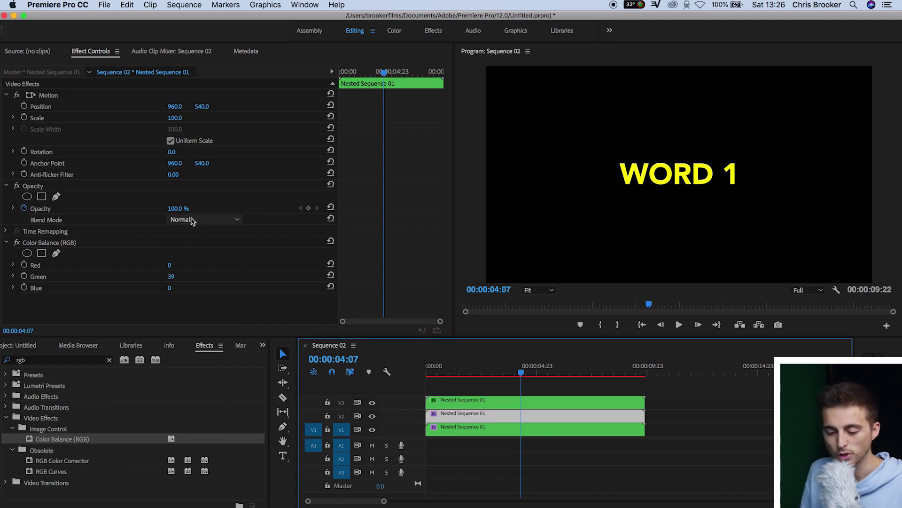
{"action": "left_click", "coordinate": [231, 219]}
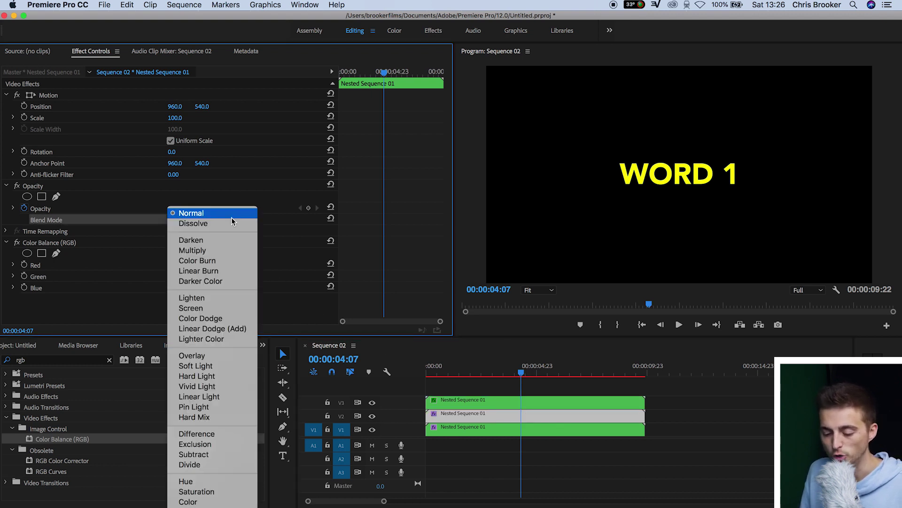
{"action": "left_click", "coordinate": [227, 308]}
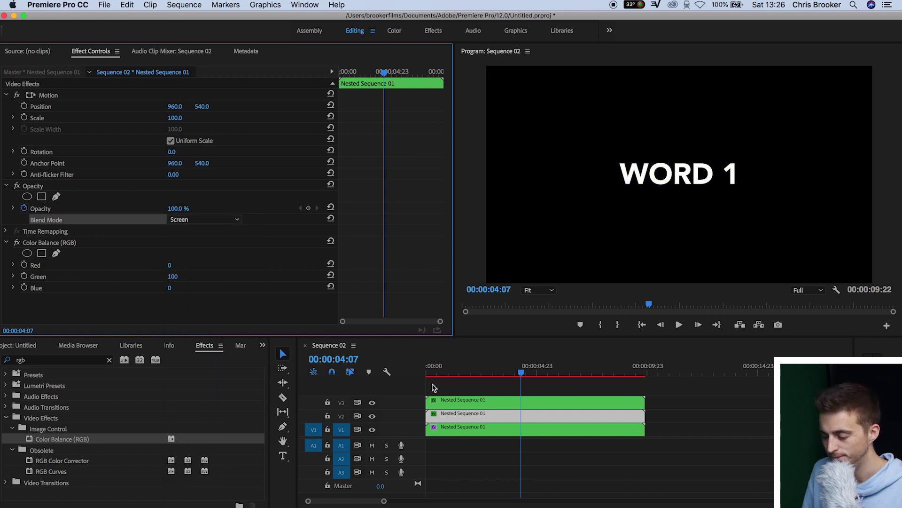
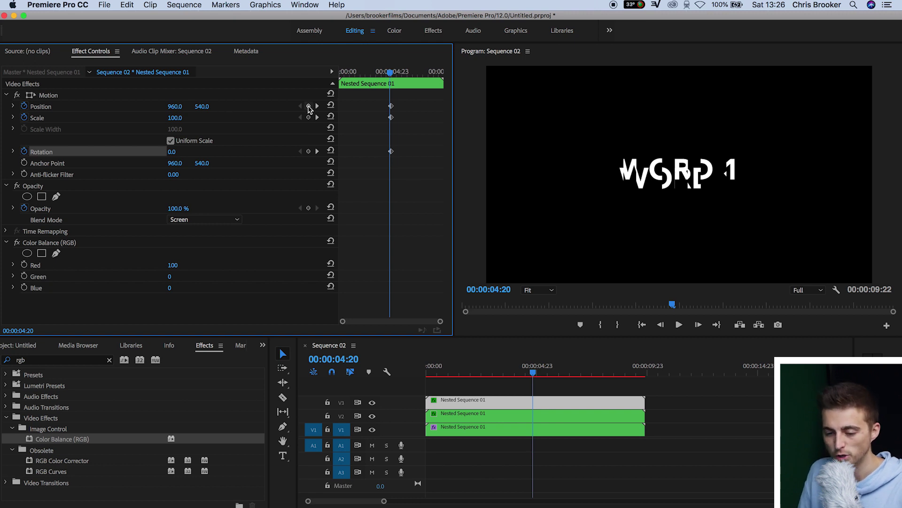
Step: Add Position, Scale and Rotation keyframes to the V3 nested clip at 00:00:04:20
{"action": "left_click", "coordinate": [309, 107]}
{"action": "left_click", "coordinate": [309, 118]}
{"action": "left_click", "coordinate": [309, 151]}
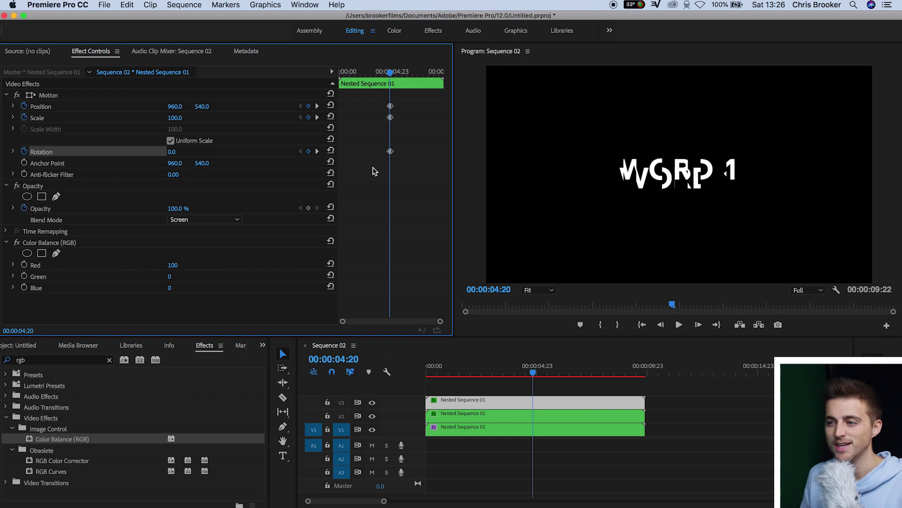
Step: Add Position, Scale and Rotation keyframes to the V3 nested clip at 00:00:05:06
{"action": "key", "text": "Right"}
{"action": "key", "text": "Right"}
{"action": "key", "text": "Right"}
{"action": "key", "text": "Right"}
{"action": "key", "text": "Right"}
{"action": "key", "text": "Right"}
{"action": "key", "text": "Right"}
{"action": "key", "text": "Right"}
{"action": "key", "text": "Right"}
{"action": "key", "text": "Right"}
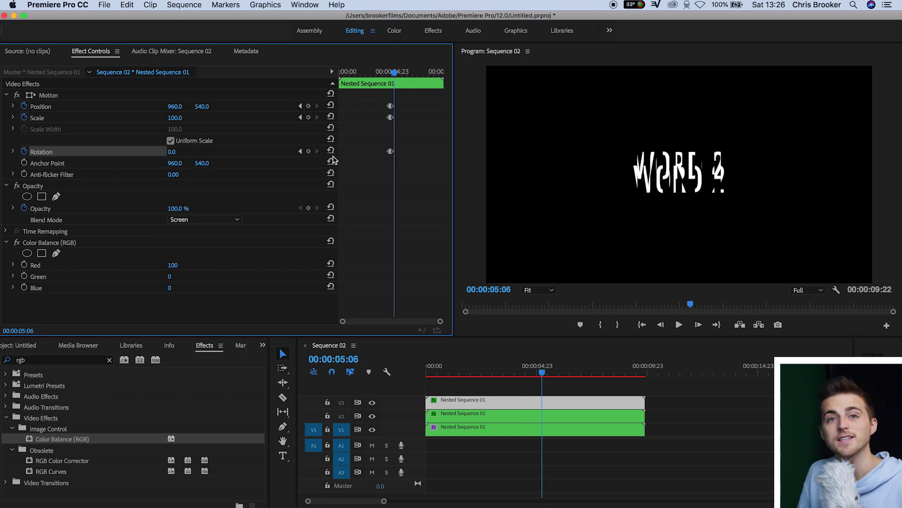
{"action": "left_click", "coordinate": [309, 106]}
{"action": "left_click", "coordinate": [308, 118]}
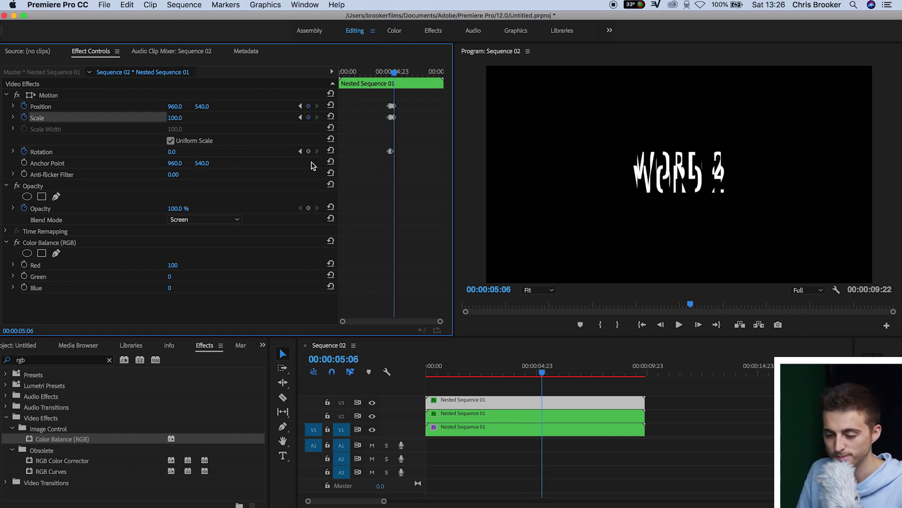
{"action": "left_click", "coordinate": [309, 152]}
Step: At the V3 clip's middle keyframes, 00:00:04:23, set horizontal Position to 986, Scale to 110 and Rotation to -2°
{"action": "key", "text": "="}
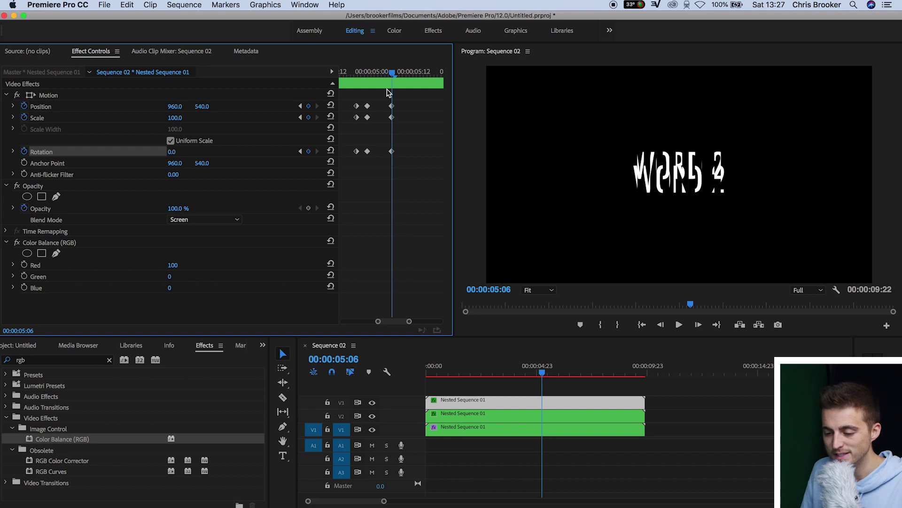
{"action": "mouse_move", "coordinate": [392, 71]}
{"action": "left_mouse_down"}
{"action": "mouse_move", "coordinate": [359, 72]}
{"action": "mouse_move", "coordinate": [391, 71]}
{"action": "left_mouse_up"}
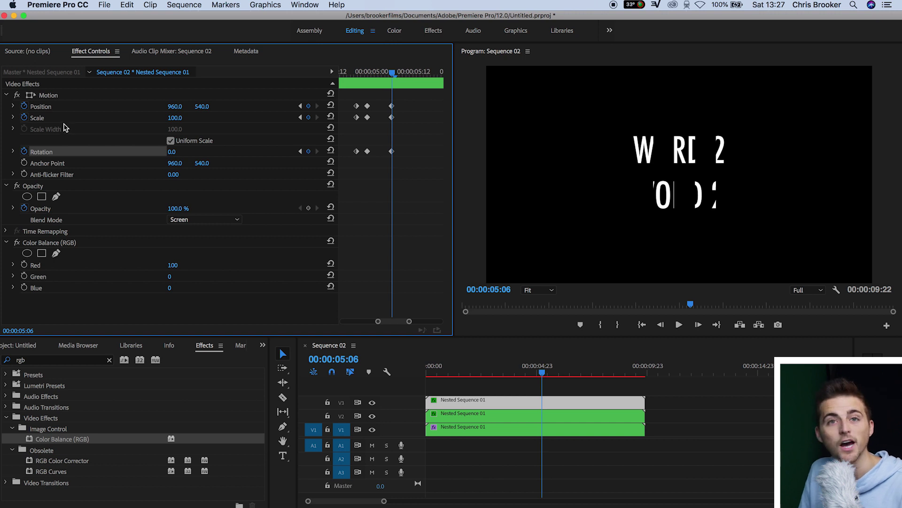
{"action": "left_click_drag", "start_coordinate": [384, 71], "coordinate": [369, 72]}
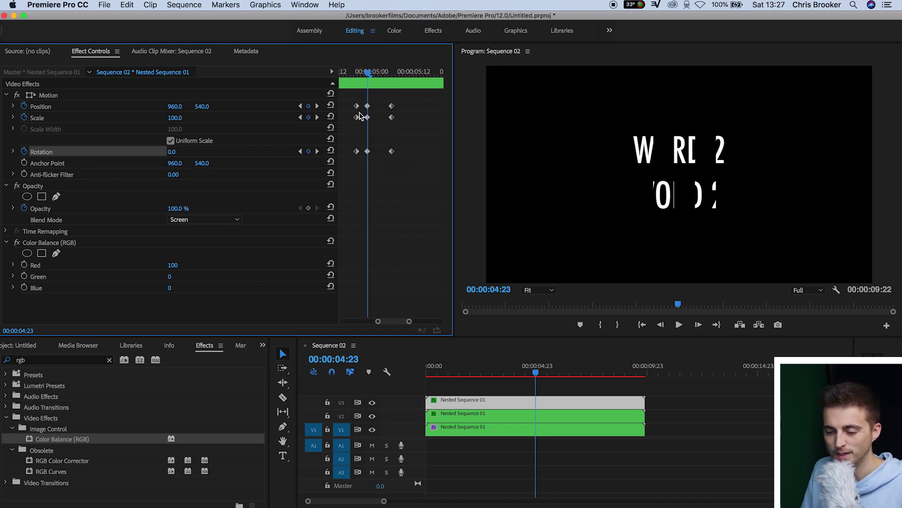
{"action": "left_click_drag", "start_coordinate": [178, 121], "coordinate": [196, 112]}
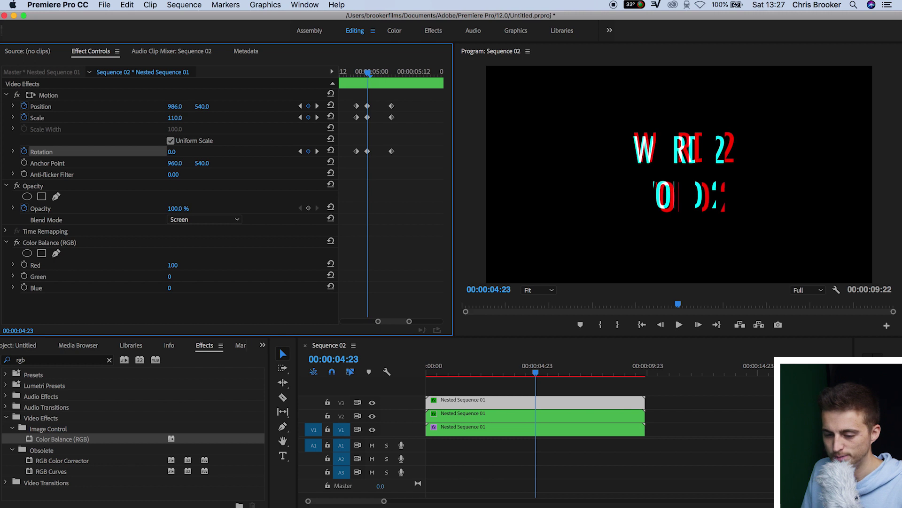
{"action": "left_click_drag", "start_coordinate": [171, 154], "coordinate": [177, 155]}
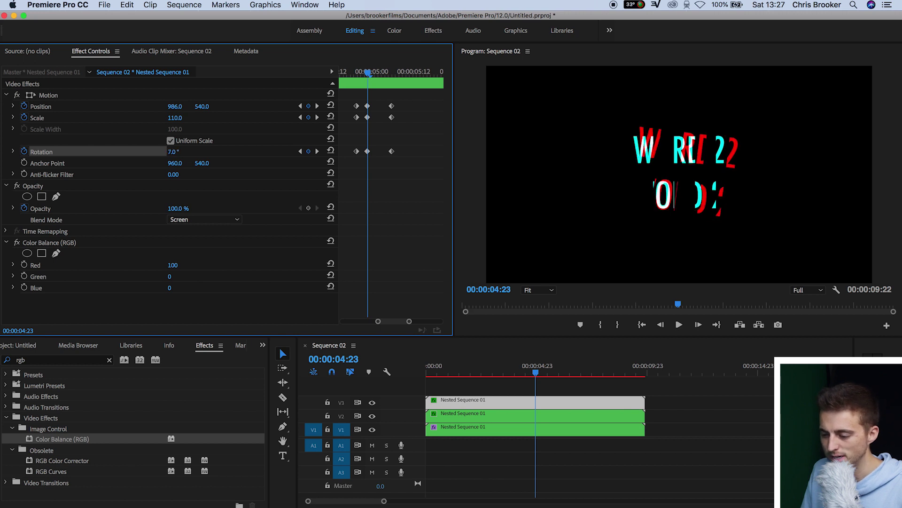
Step: Preview the V3 clip's glitch motion and add a changed Rotation keyframe to it at 00:00:05:02
{"action": "left_click_drag", "start_coordinate": [354, 71], "coordinate": [378, 73]}
{"action": "key", "text": "space"}
{"action": "left_click", "coordinate": [354, 71]}
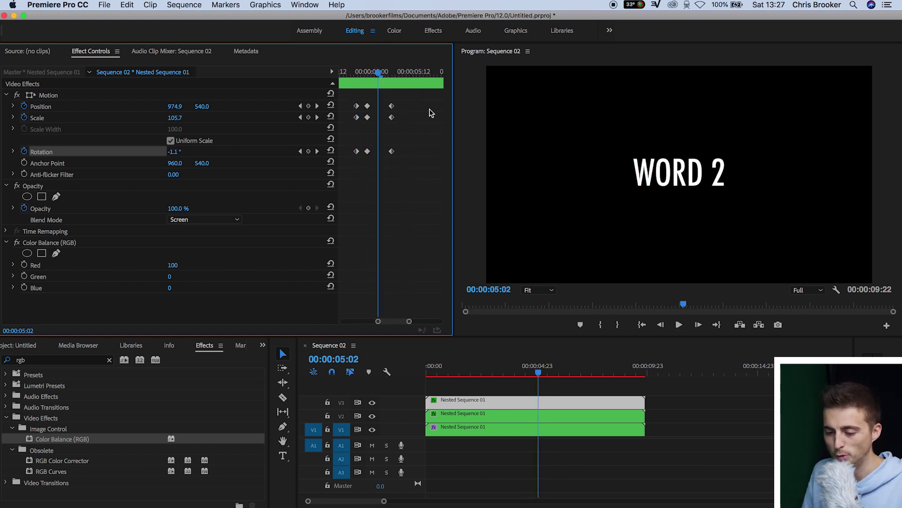
{"action": "left_click_drag", "start_coordinate": [367, 72], "coordinate": [379, 73]}
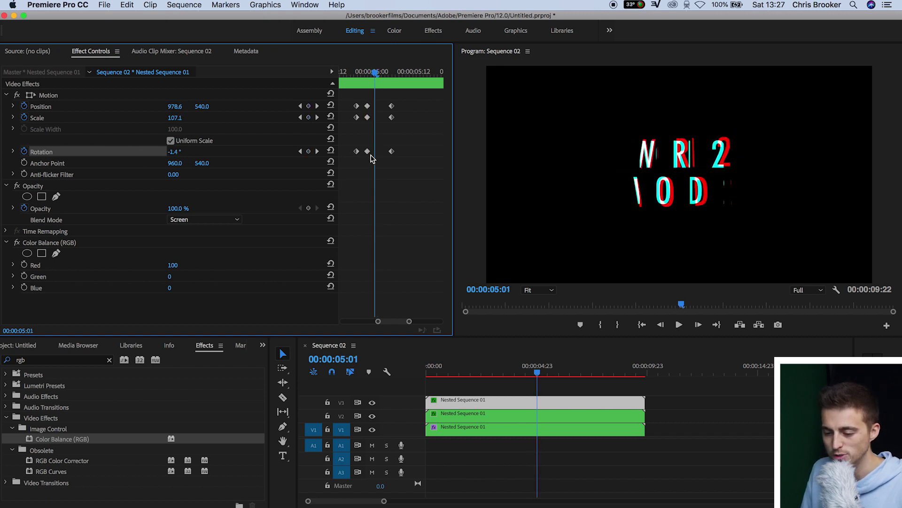
{"action": "left_click_drag", "start_coordinate": [375, 70], "coordinate": [381, 76]}
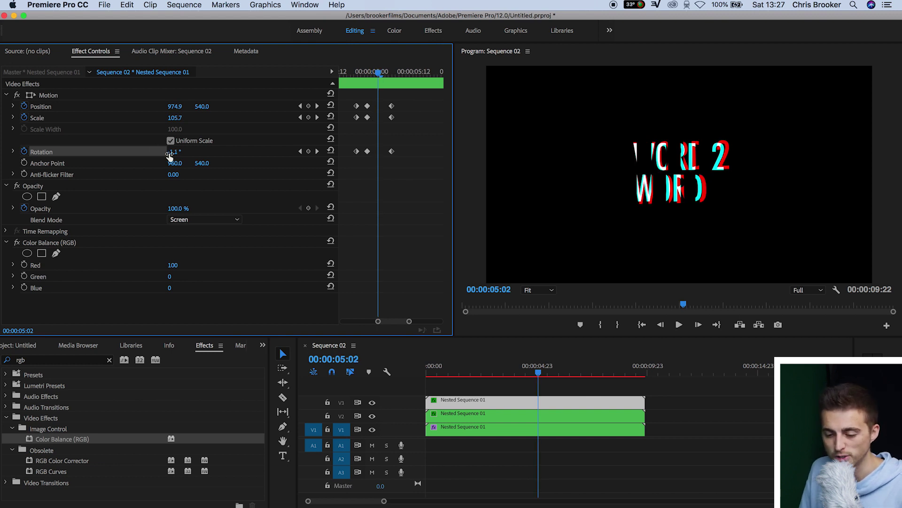
{"action": "left_click_drag", "start_coordinate": [173, 151], "coordinate": [194, 151]}
Step: Play and scrub through the keyframed section to check the red V3 layer's movement across the word change
{"action": "left_click_drag", "start_coordinate": [366, 73], "coordinate": [346, 76]}
{"action": "key", "text": "space"}
{"action": "left_click", "coordinate": [364, 73]}
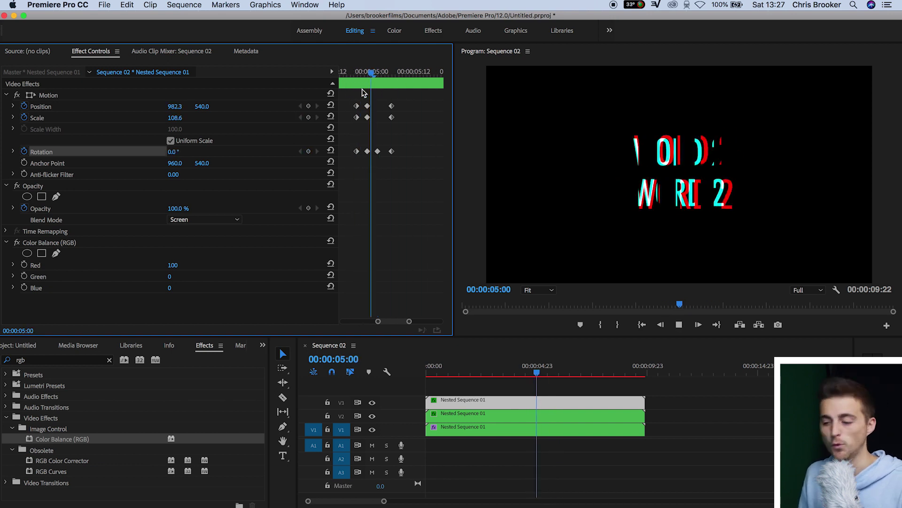
{"action": "left_click_drag", "start_coordinate": [387, 73], "coordinate": [360, 74]}
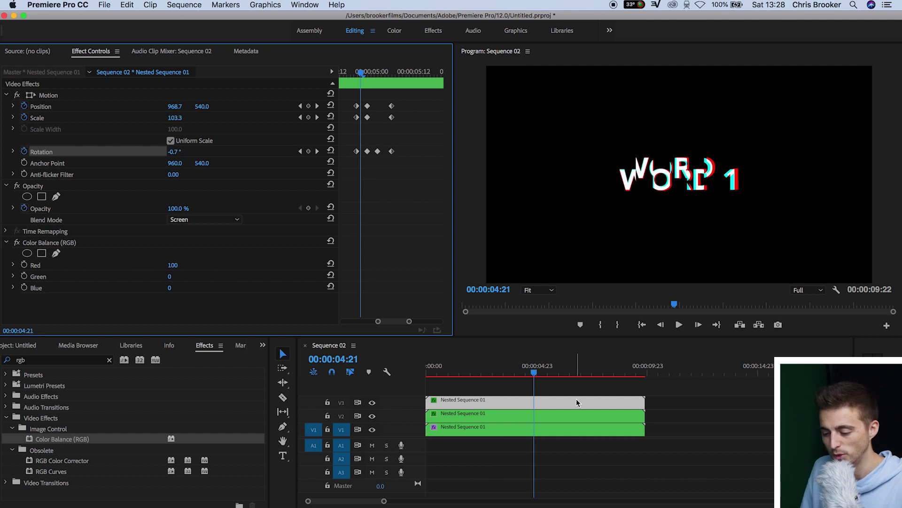
Step: Start Position, Scale and Rotation keyframing on the V2 nested clip at 00:00:04:23
{"action": "left_click_drag", "start_coordinate": [530, 372], "coordinate": [537, 371]}
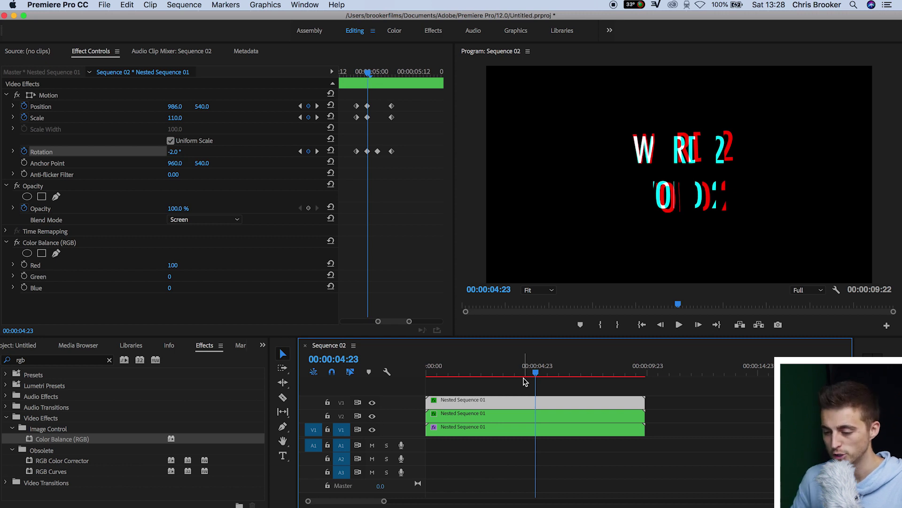
{"action": "left_click", "coordinate": [540, 413]}
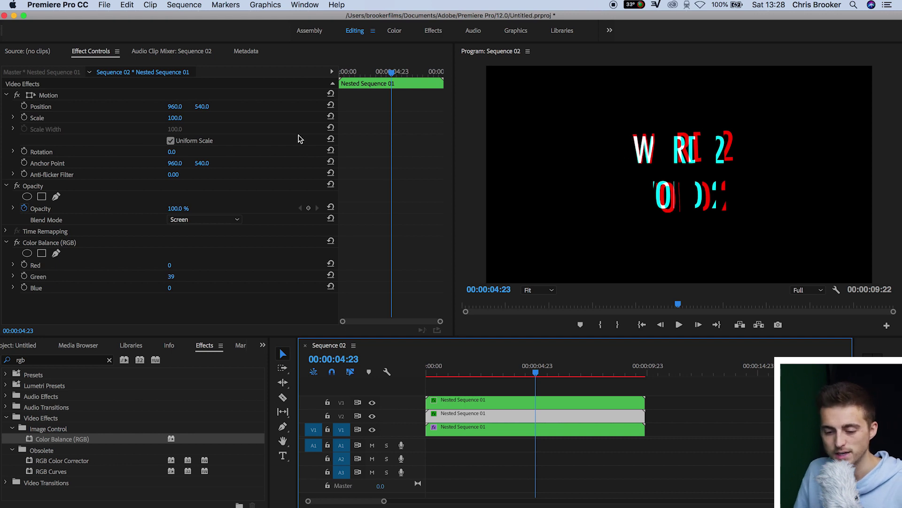
{"action": "left_click", "coordinate": [24, 118]}
{"action": "left_click", "coordinate": [24, 107]}
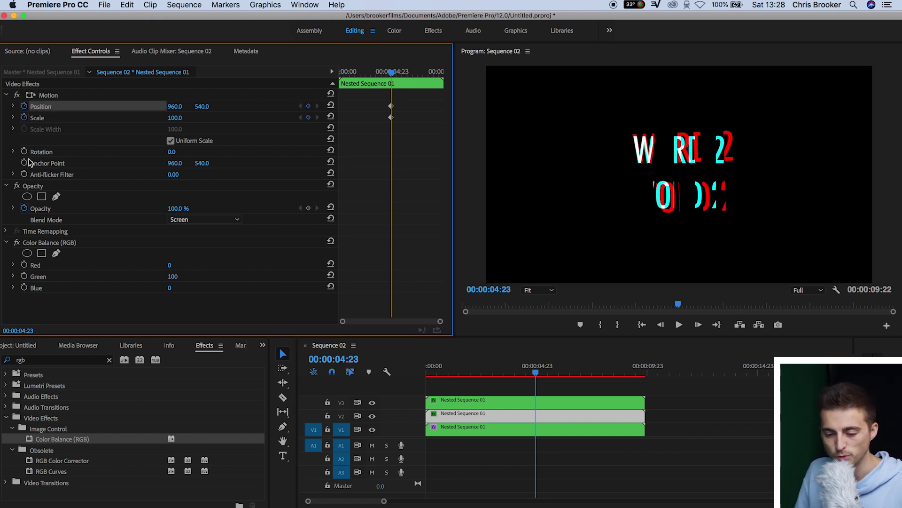
{"action": "left_click", "coordinate": [24, 152]}
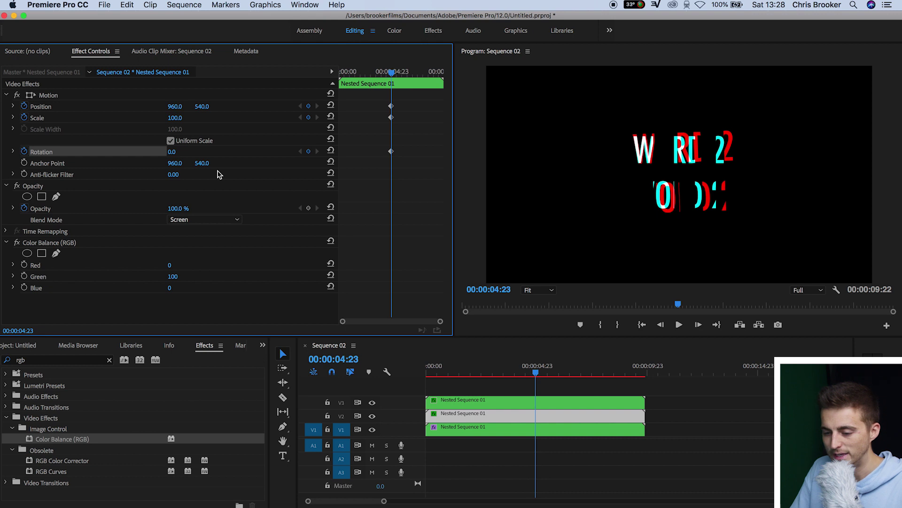
Step: Add Position, Scale and Rotation keyframes to the V2 nested clip at 00:00:04:20
{"action": "key", "text": "Left"}
{"action": "key", "text": "Left"}
{"action": "key", "text": "Left"}
{"action": "left_click", "coordinate": [308, 106]}
{"action": "left_click", "coordinate": [308, 118]}
{"action": "left_click", "coordinate": [308, 152]}
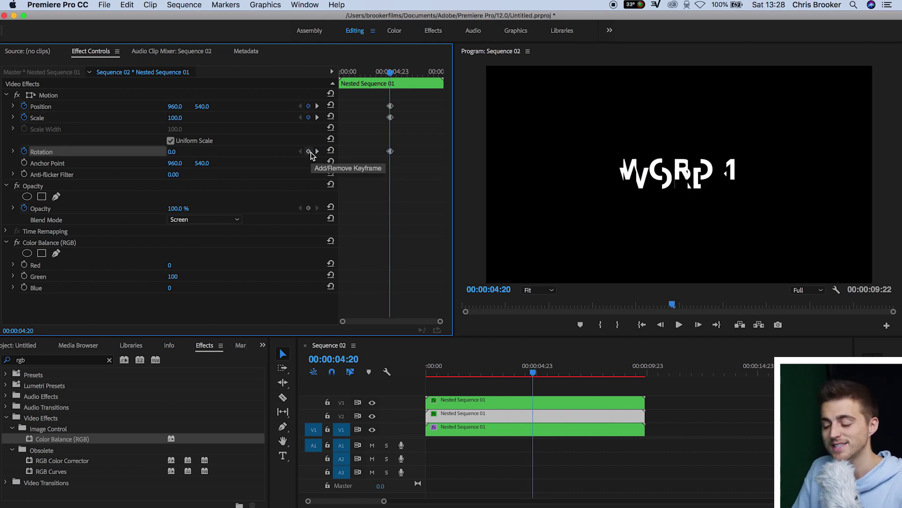
Step: Add Position, Scale and Rotation keyframes to the V2 nested clip at 00:00:05:06
{"action": "key", "text": "space"}
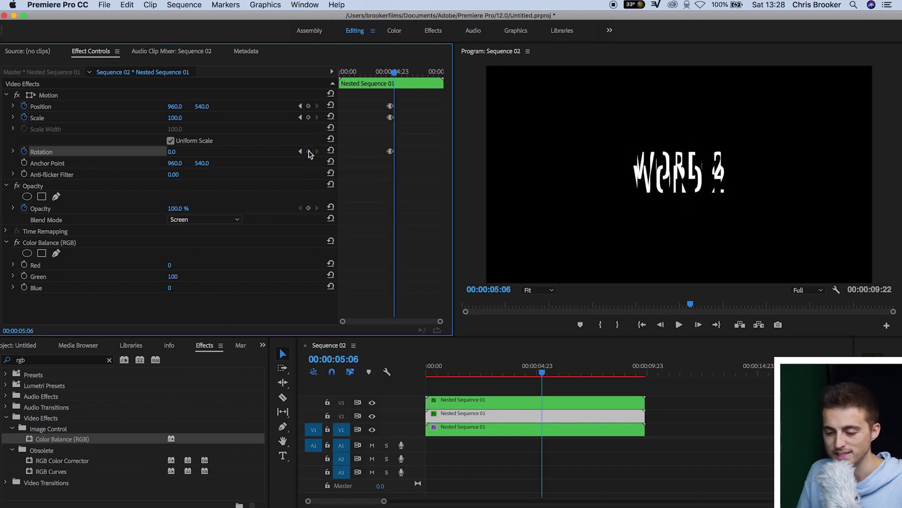
{"action": "key", "text": "="}
{"action": "key", "text": "="}
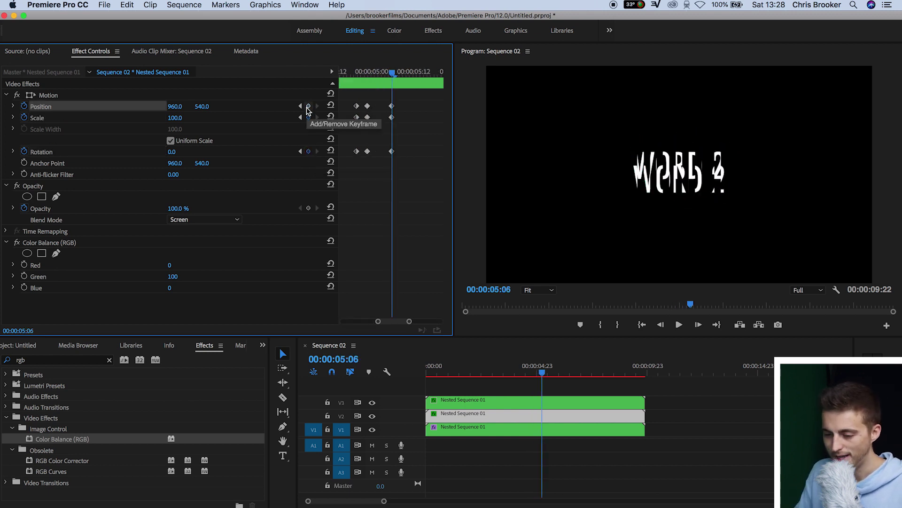
Step: At the V2 clip's middle keyframes, 00:00:04:23, set horizontal Position to 931, Scale to 94 and Rotation to -3°
{"action": "left_click_drag", "start_coordinate": [393, 72], "coordinate": [368, 70]}
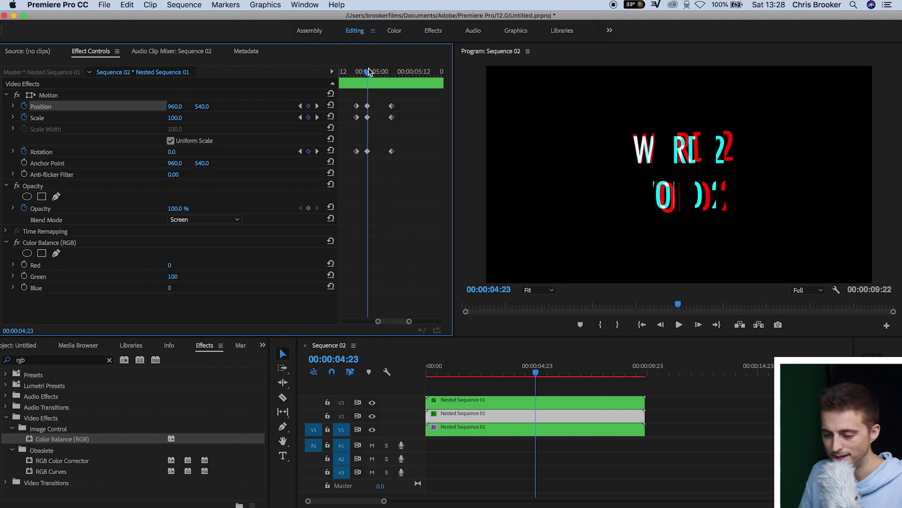
{"action": "mouse_move", "coordinate": [177, 108]}
{"action": "left_mouse_down"}
{"action": "mouse_move", "coordinate": [163, 108]}
{"action": "mouse_move", "coordinate": [172, 118]}
{"action": "left_mouse_up"}
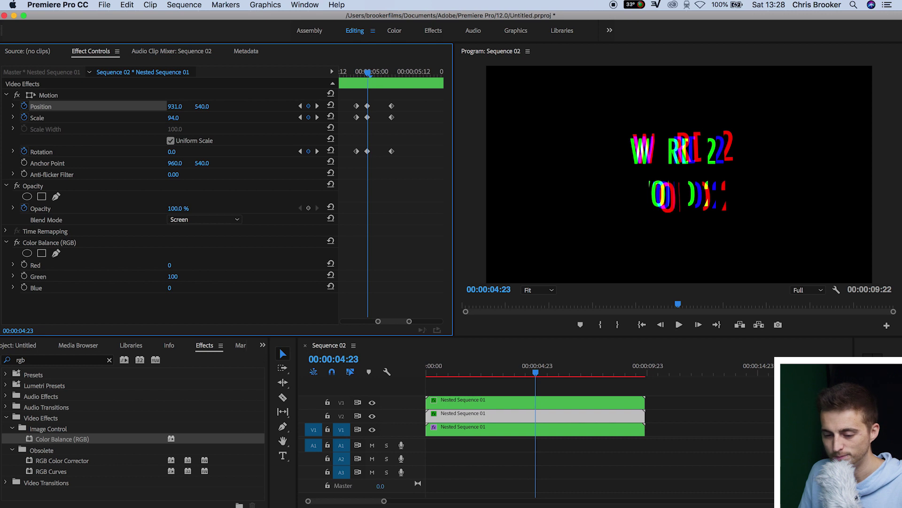
{"action": "left_click_drag", "start_coordinate": [172, 152], "coordinate": [171, 152]}
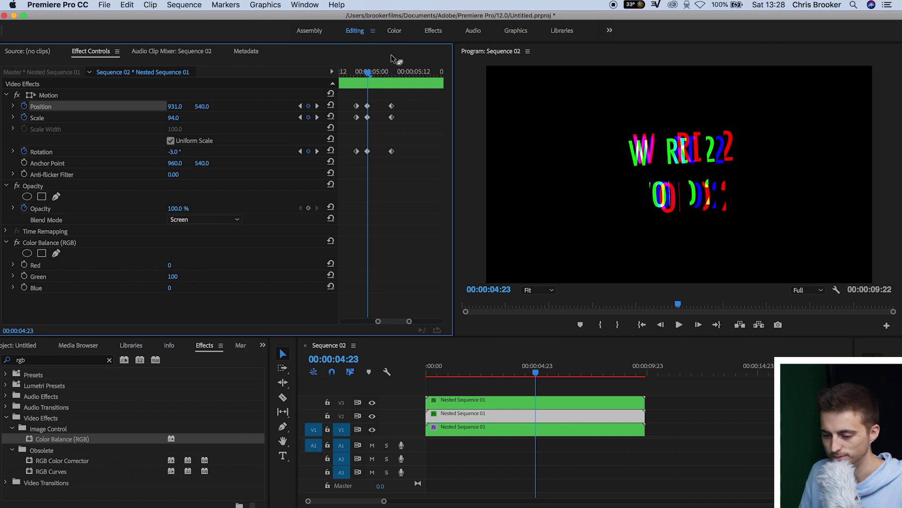
Step: On the V2 clip, add horizontal Position keyframes at 00:00:05:02 (about 970) and 00:00:04:22, and a Scale keyframe of about 108 at 00:00:05:04
{"action": "left_click_drag", "start_coordinate": [374, 66], "coordinate": [378, 66]}
{"action": "left_click_drag", "start_coordinate": [174, 106], "coordinate": [178, 107]}
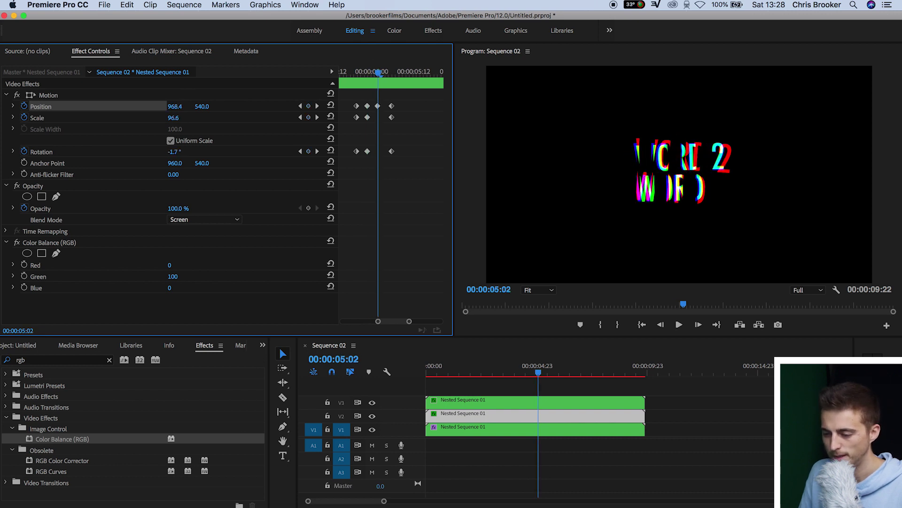
{"action": "left_click_drag", "start_coordinate": [380, 69], "coordinate": [365, 67]}
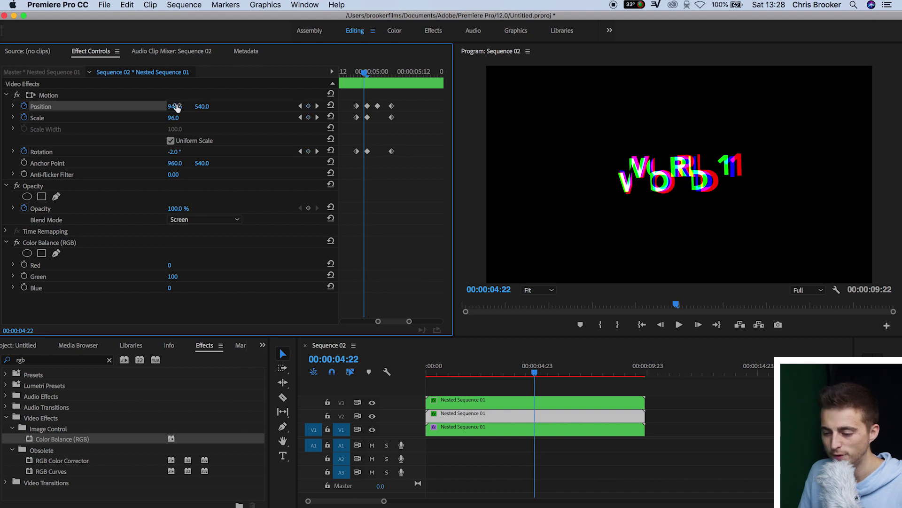
{"action": "left_click_drag", "start_coordinate": [365, 72], "coordinate": [382, 73]}
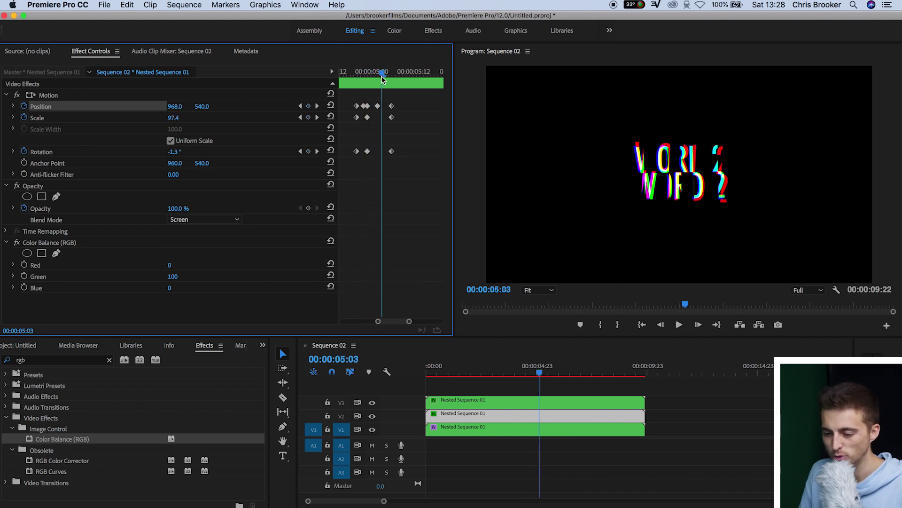
{"action": "left_click", "coordinate": [161, 118]}
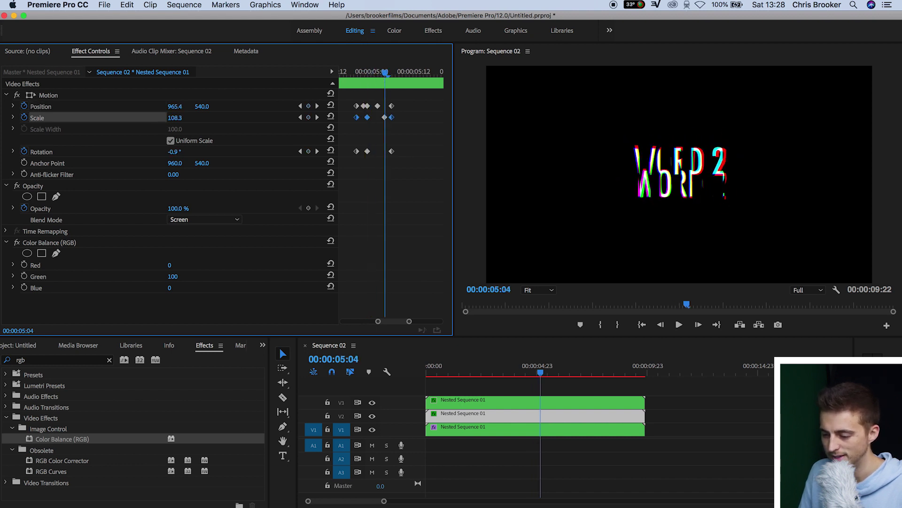
Step: Play back the V2 clip's keyframed motion and return the playhead to 00:00:04:23
{"action": "key", "text": "space"}
{"action": "left_click", "coordinate": [347, 73]}
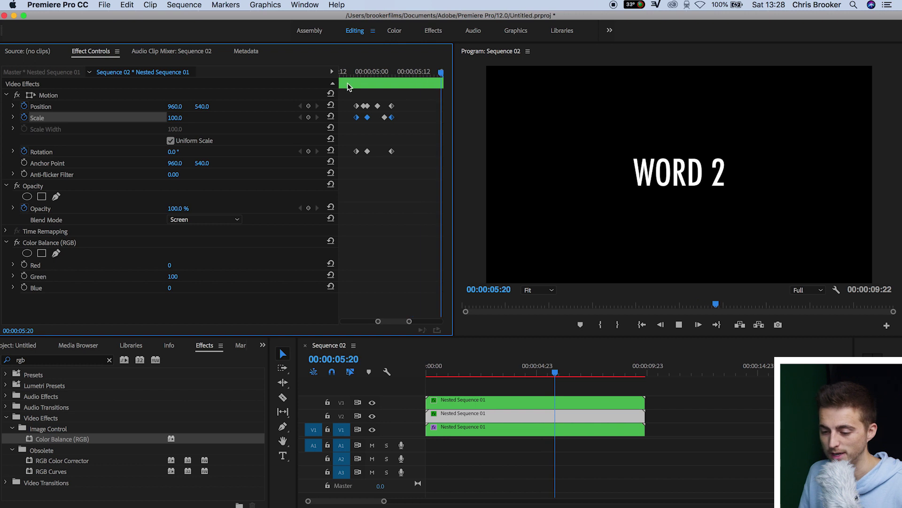
{"action": "left_click", "coordinate": [357, 71]}
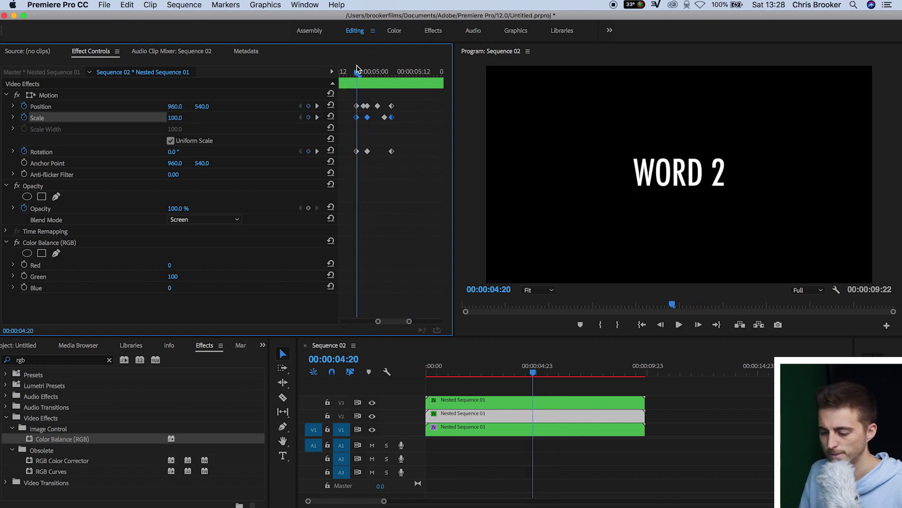
{"action": "left_click_drag", "start_coordinate": [357, 71], "coordinate": [368, 71]}
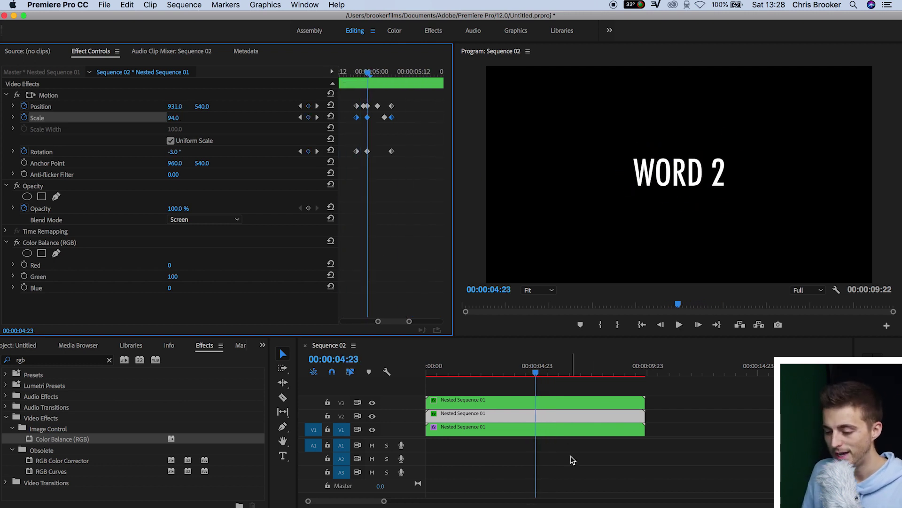
Step: Start Position keyframing on the V1 nested clip at 00:00:04:17 and add a second Position keyframe at 00:00:05:05
{"action": "left_click", "coordinate": [528, 427]}
{"action": "mouse_move", "coordinate": [534, 371]}
{"action": "left_mouse_down"}
{"action": "mouse_move", "coordinate": [524, 369]}
{"action": "mouse_move", "coordinate": [542, 370]}
{"action": "mouse_move", "coordinate": [532, 370]}
{"action": "left_mouse_up"}
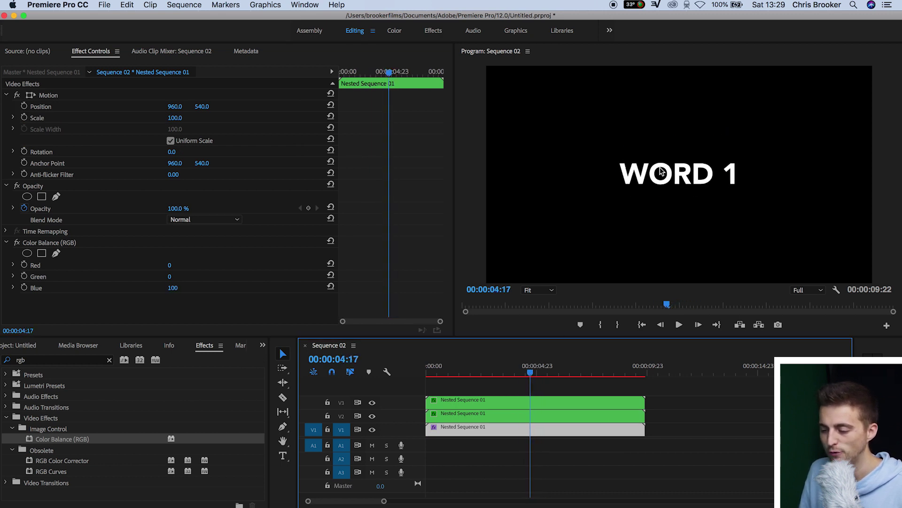
{"action": "left_click", "coordinate": [24, 106]}
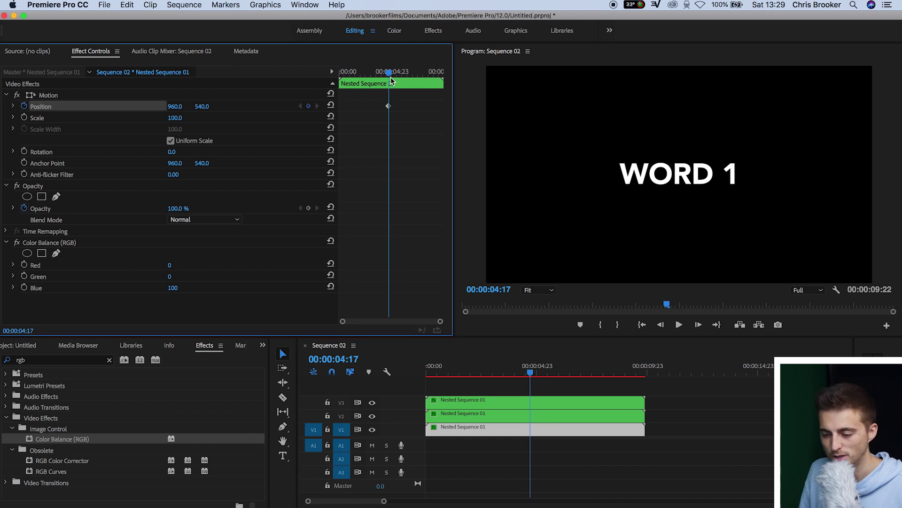
{"action": "mouse_move", "coordinate": [391, 78]}
{"action": "left_mouse_down"}
{"action": "mouse_move", "coordinate": [402, 77]}
{"action": "mouse_move", "coordinate": [379, 78]}
{"action": "mouse_move", "coordinate": [393, 78]}
{"action": "left_mouse_up"}
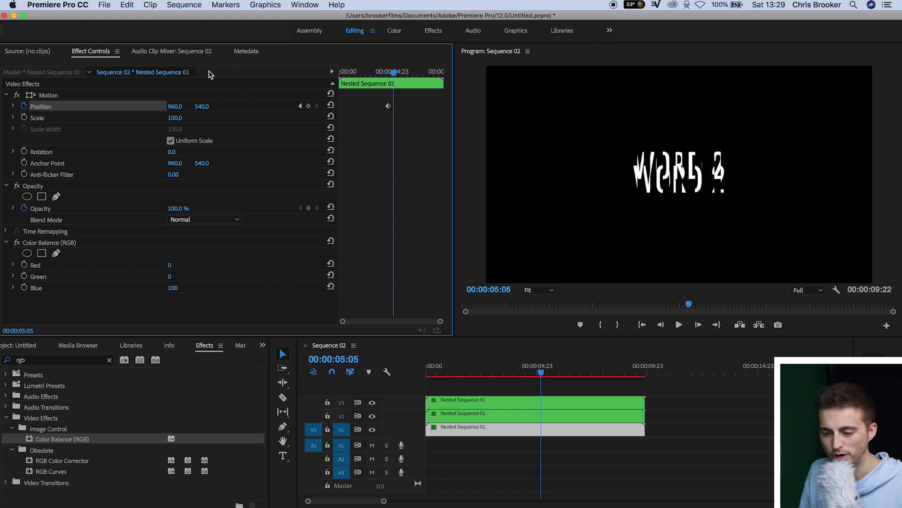
{"action": "left_click", "coordinate": [309, 108]}
{"action": "key", "text": "="}
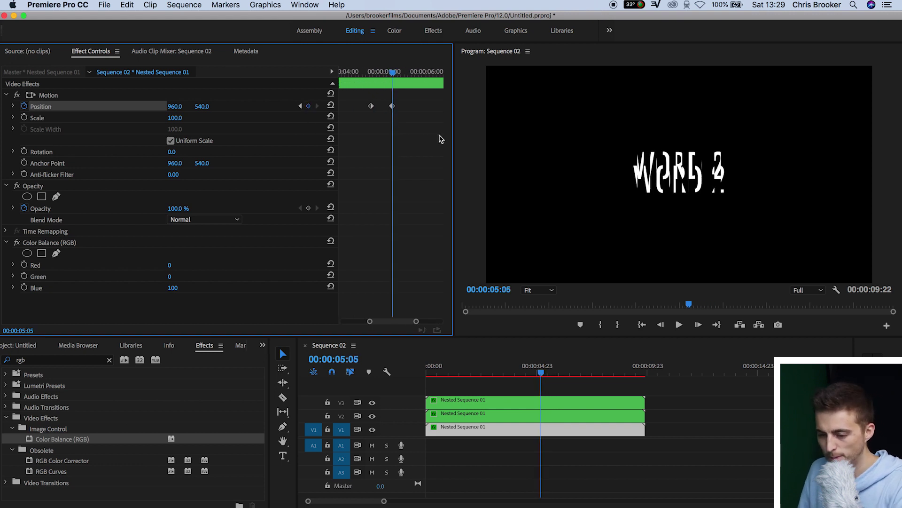
Step: Shift the V1 clip's vertical Position at 00:00:04:22 to add a middle keyframe, and play back the transition
{"action": "left_click", "coordinate": [369, 70]}
{"action": "left_click_drag", "start_coordinate": [370, 71], "coordinate": [370, 70]}
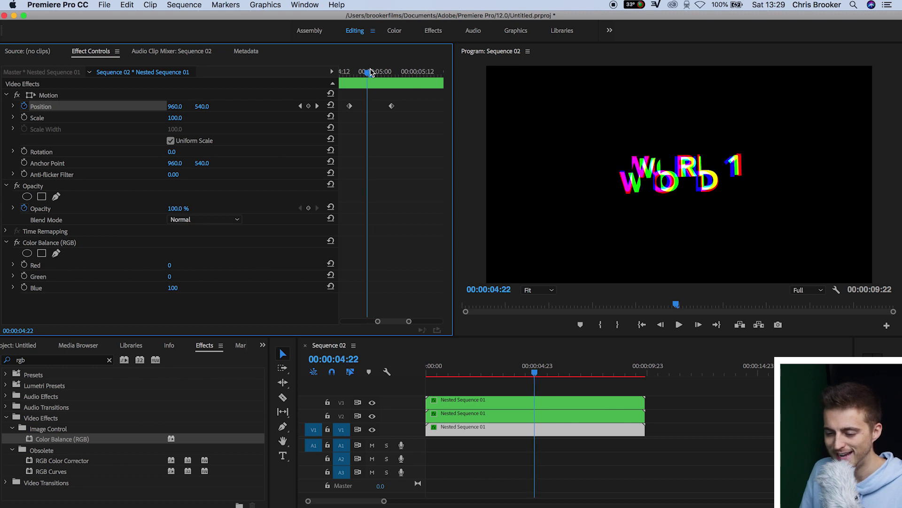
{"action": "left_click_drag", "start_coordinate": [207, 107], "coordinate": [237, 107]}
{"action": "left_click_drag", "start_coordinate": [535, 371], "coordinate": [511, 371]}
{"action": "key", "text": "space"}
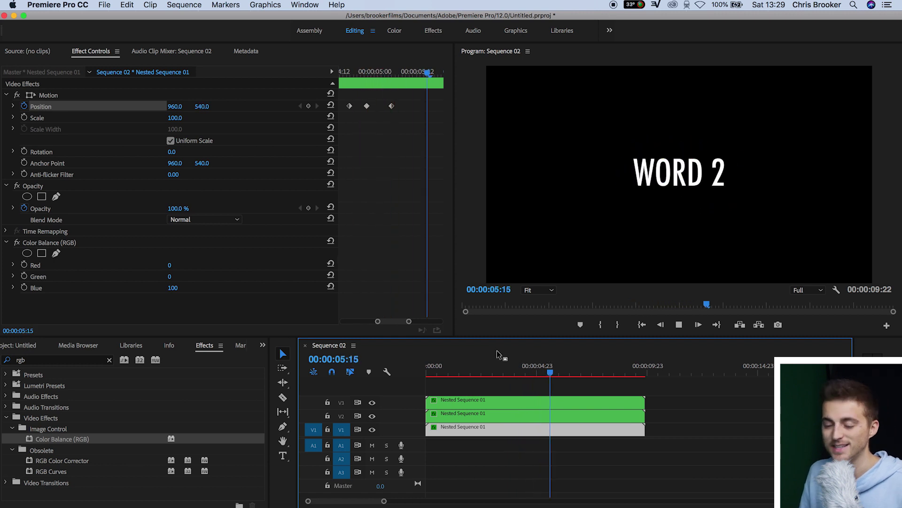
Step: Zoom out the timeline, place the playhead at 00:00:00:14 and enlarge the Program monitor area for previewing
{"action": "key", "text": "minus"}
{"action": "key", "text": "minus"}
{"action": "key", "text": "minus"}
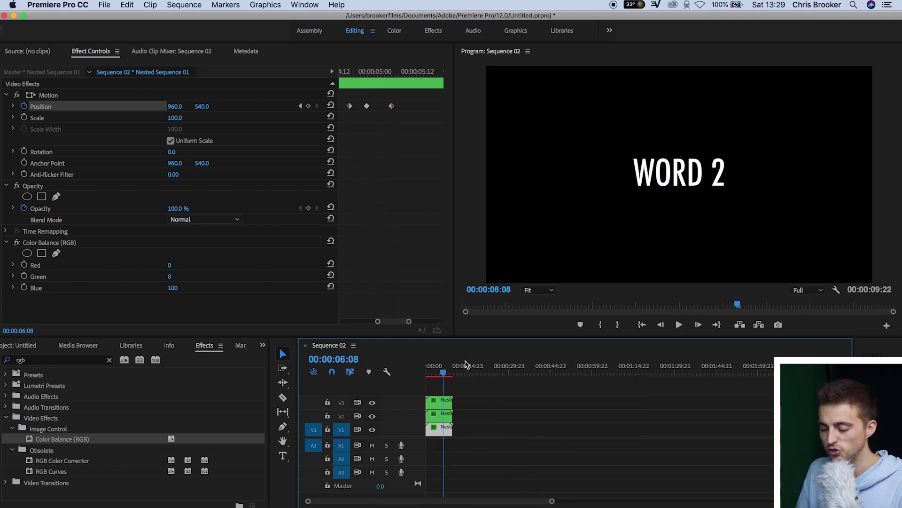
{"action": "left_click_drag", "start_coordinate": [443, 371], "coordinate": [429, 371]}
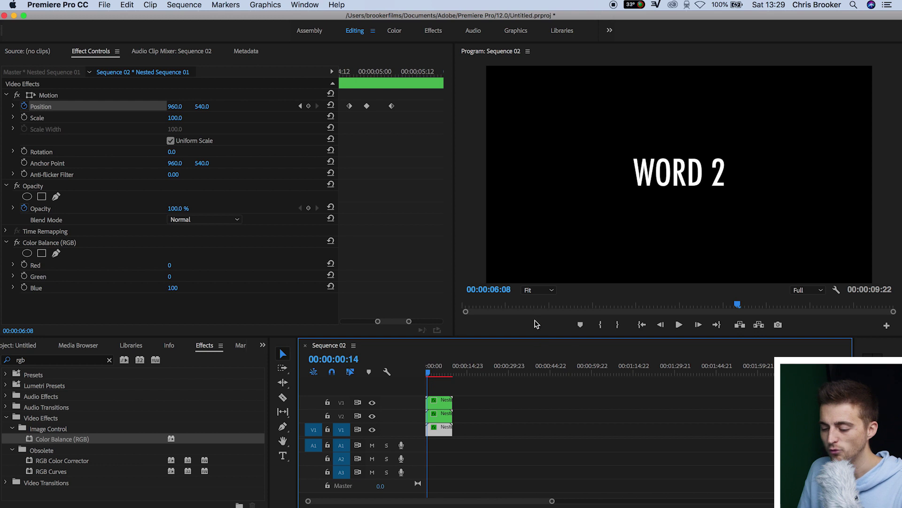
{"action": "left_click_drag", "start_coordinate": [525, 338], "coordinate": [523, 375]}
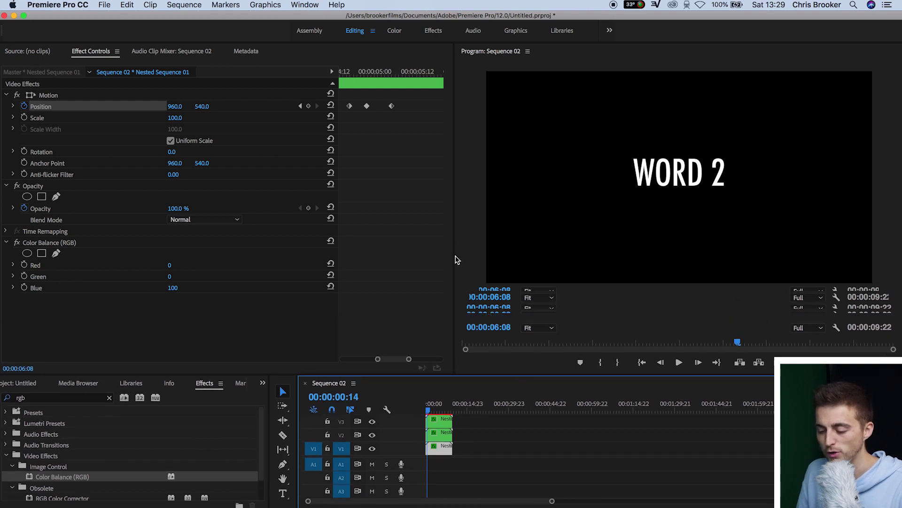